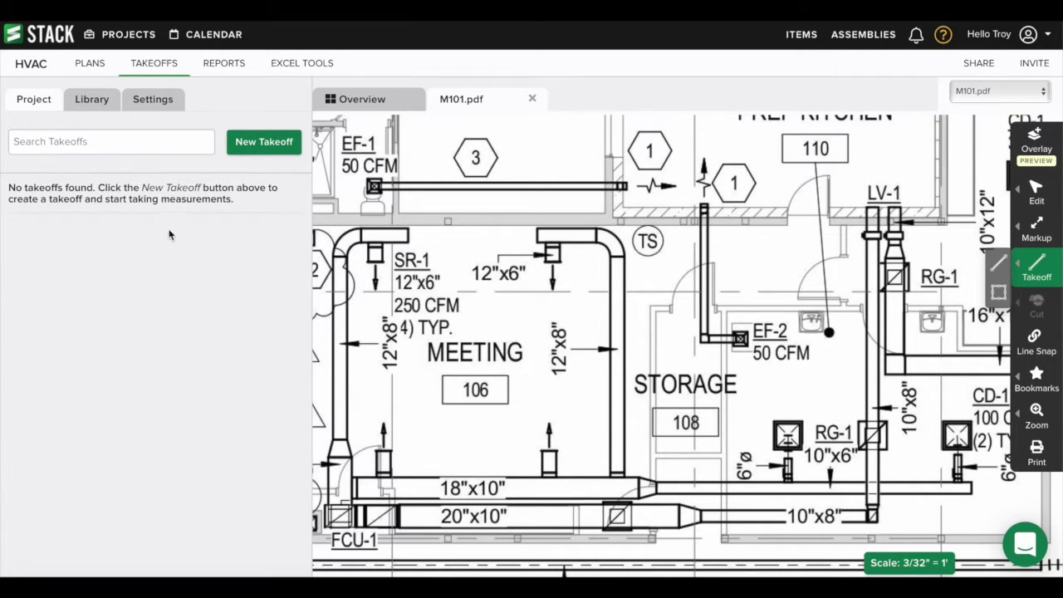
Step: Create a takeoff named "Rect Duct: 12x8" with the Linear measurement type and a blue line color
click(263, 142)
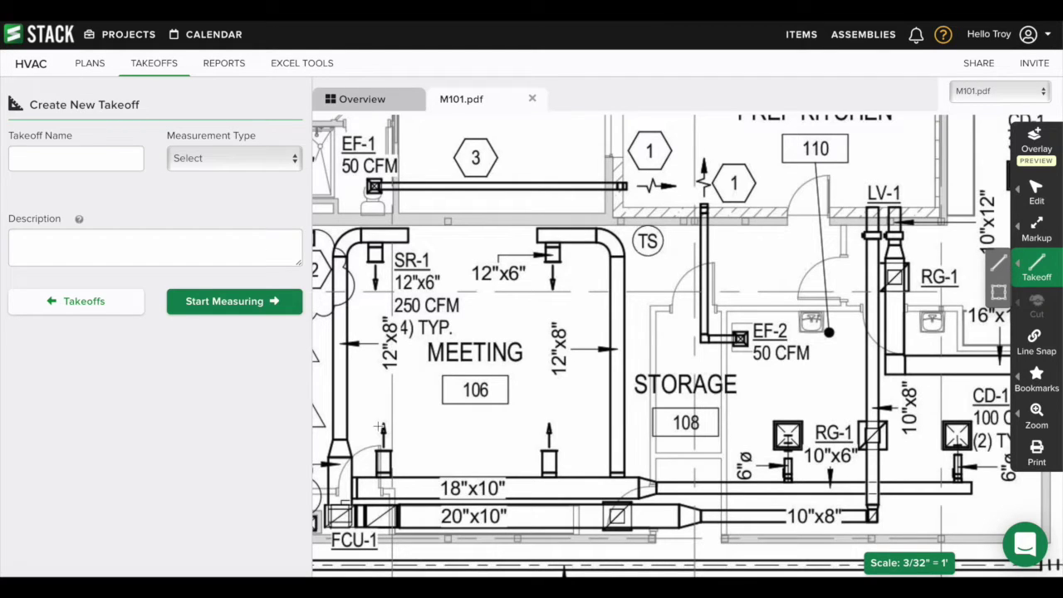
click(85, 163)
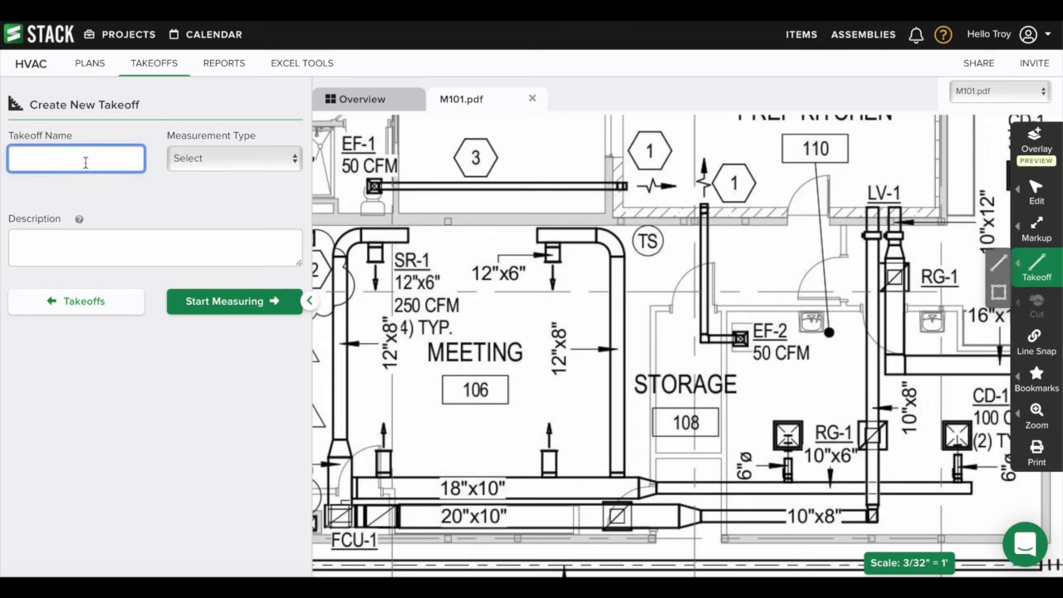
text(Rect Duct: 12x8)
click(205, 164)
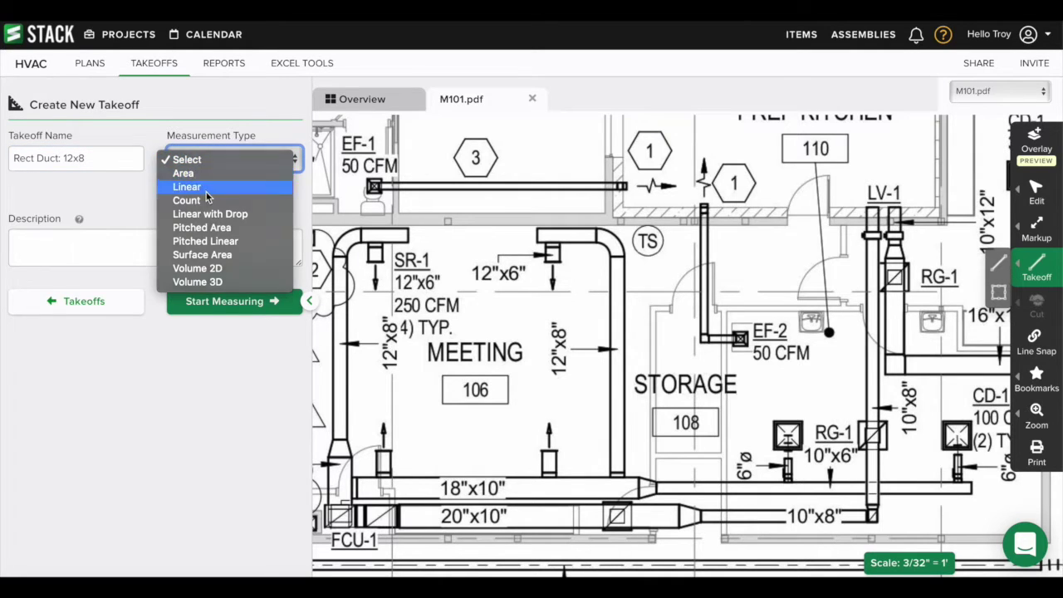
click(206, 188)
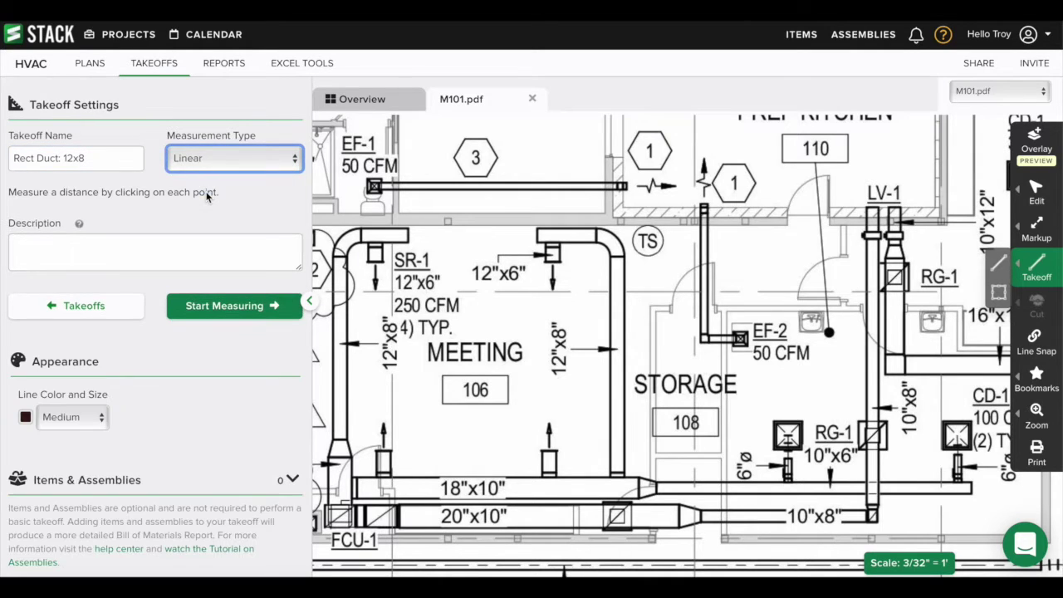
click(26, 417)
click(101, 452)
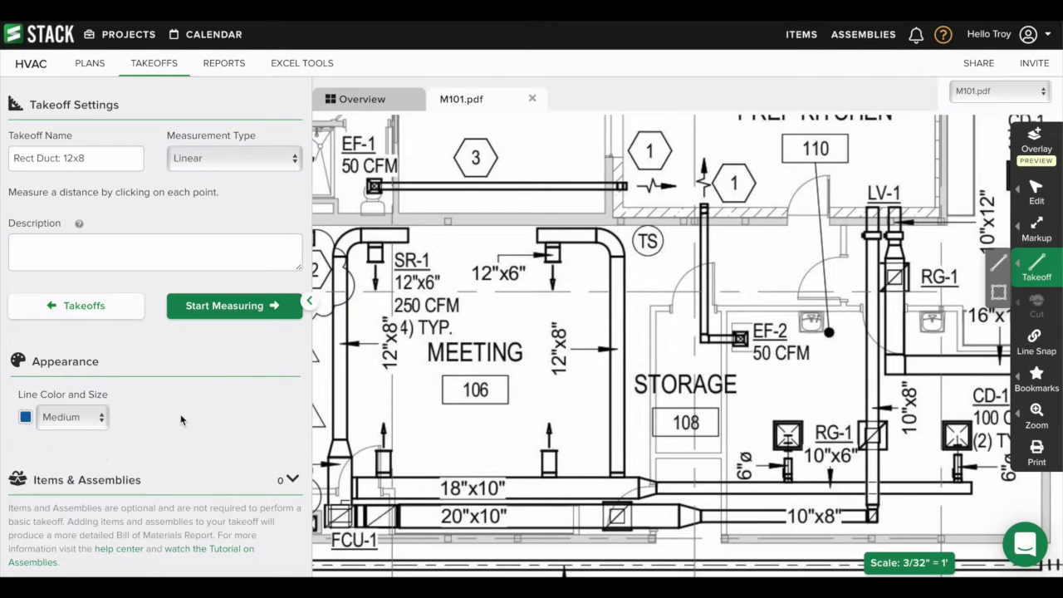
Step: Add the Square or Rectangular Duct - Galvanized - Linear assembly from the STACK HVAC installers' Rectangular Ductwork folder to the takeoff
scroll(155, 499, down, 1)
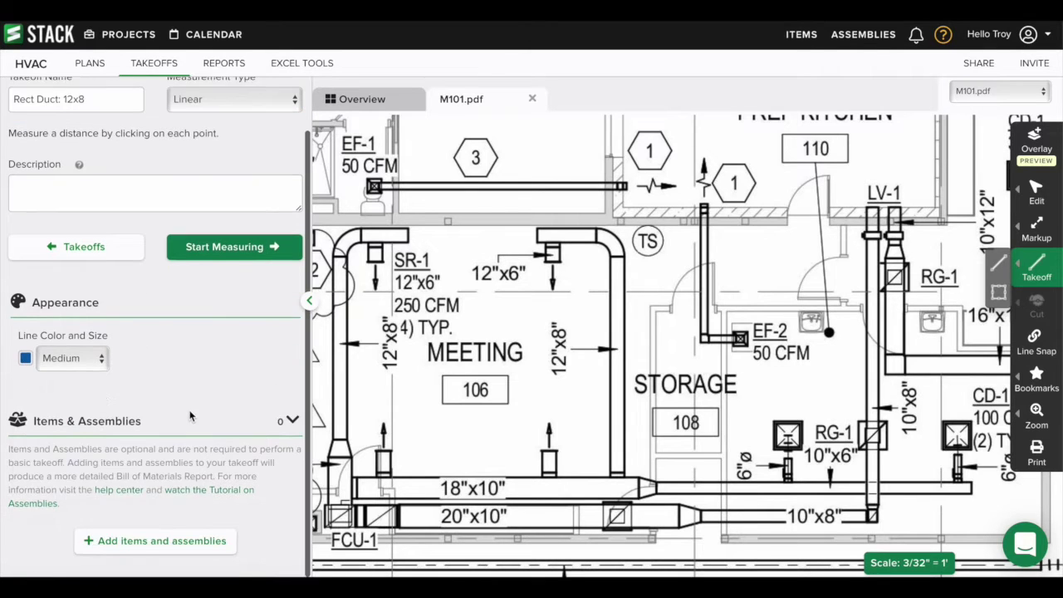
click(154, 543)
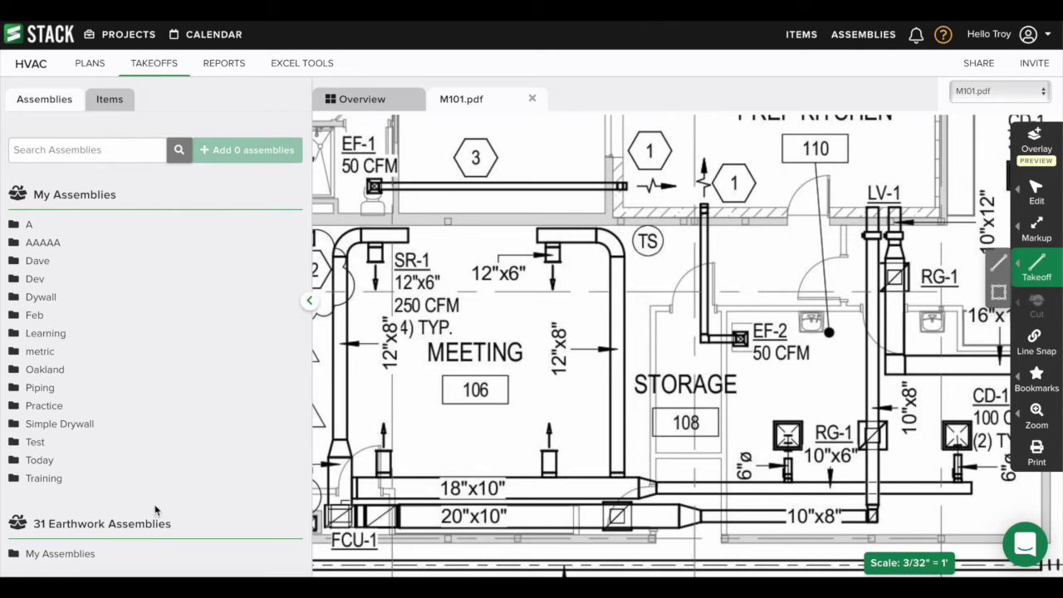
scroll(107, 218, down, 5)
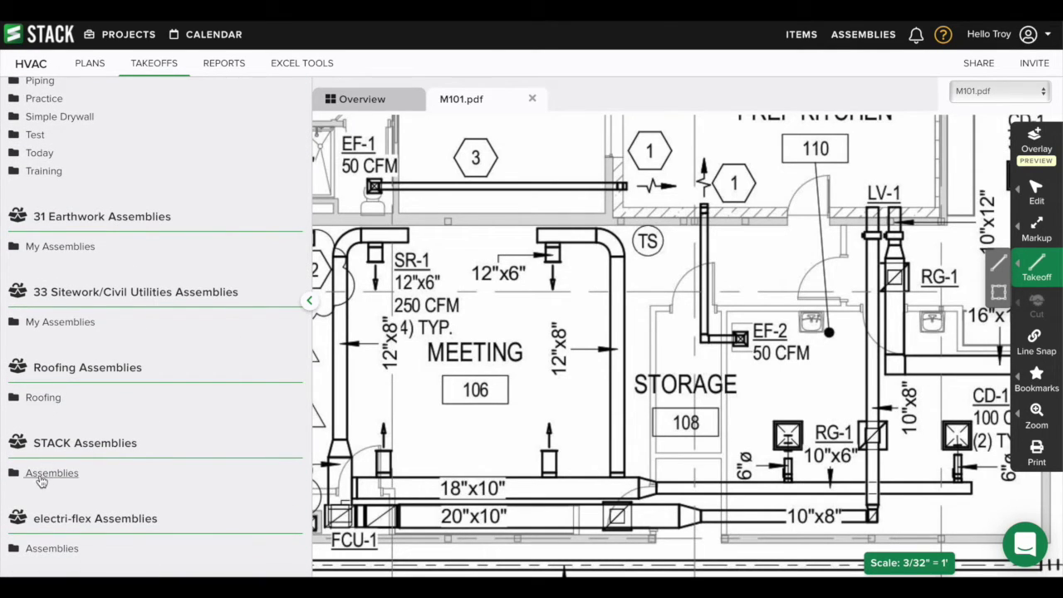
click(41, 474)
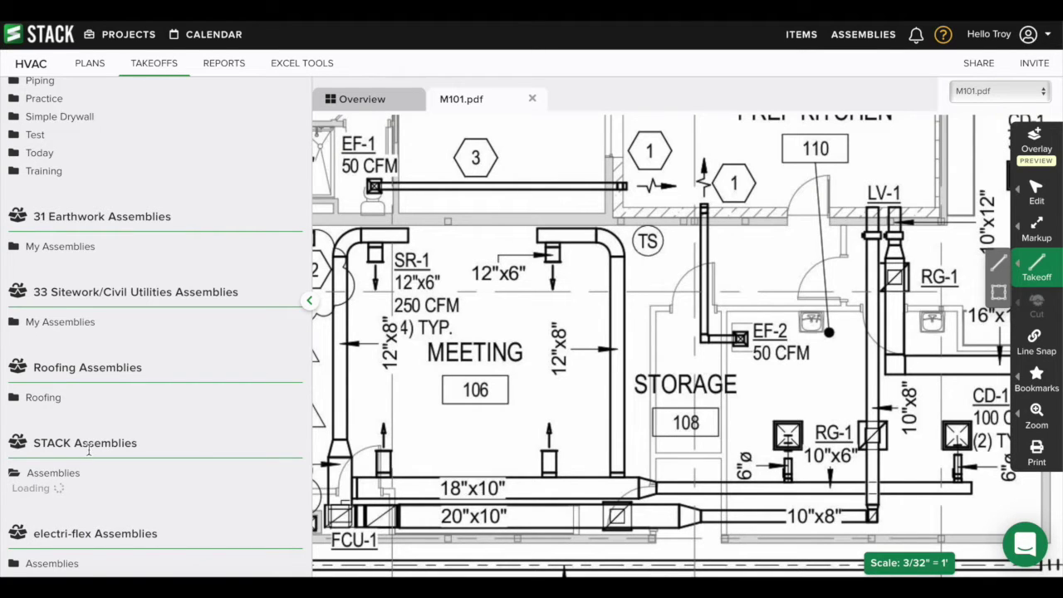
scroll(91, 465, down, 5)
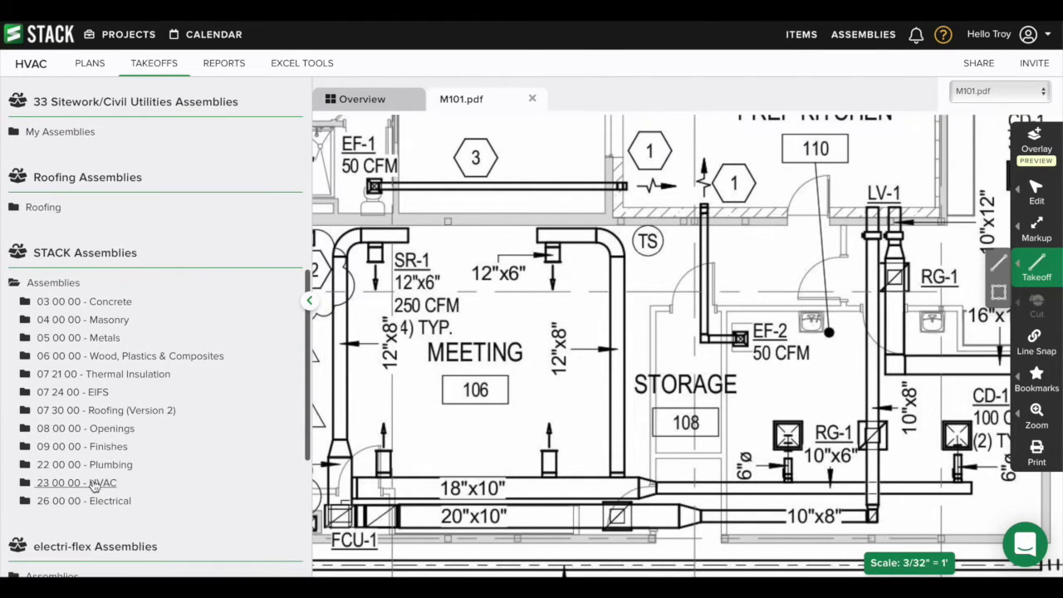
click(94, 484)
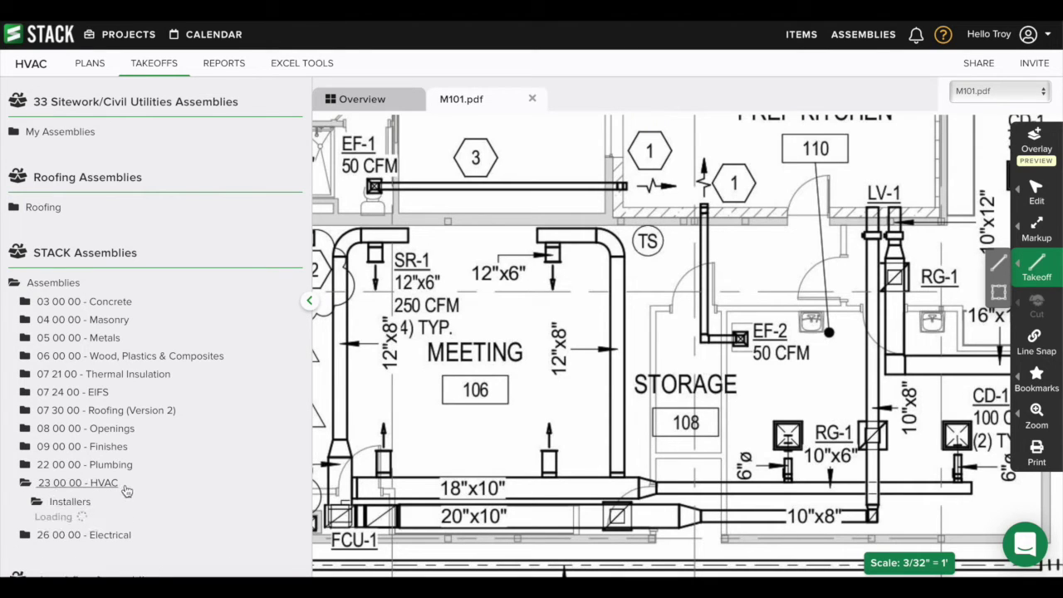
scroll(125, 490, down, 1)
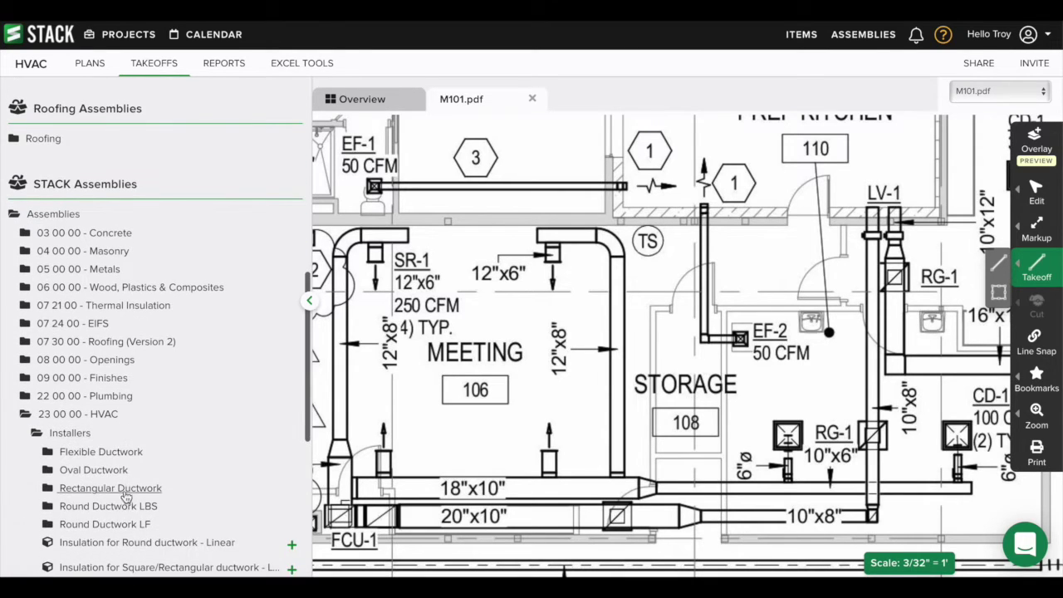
click(114, 494)
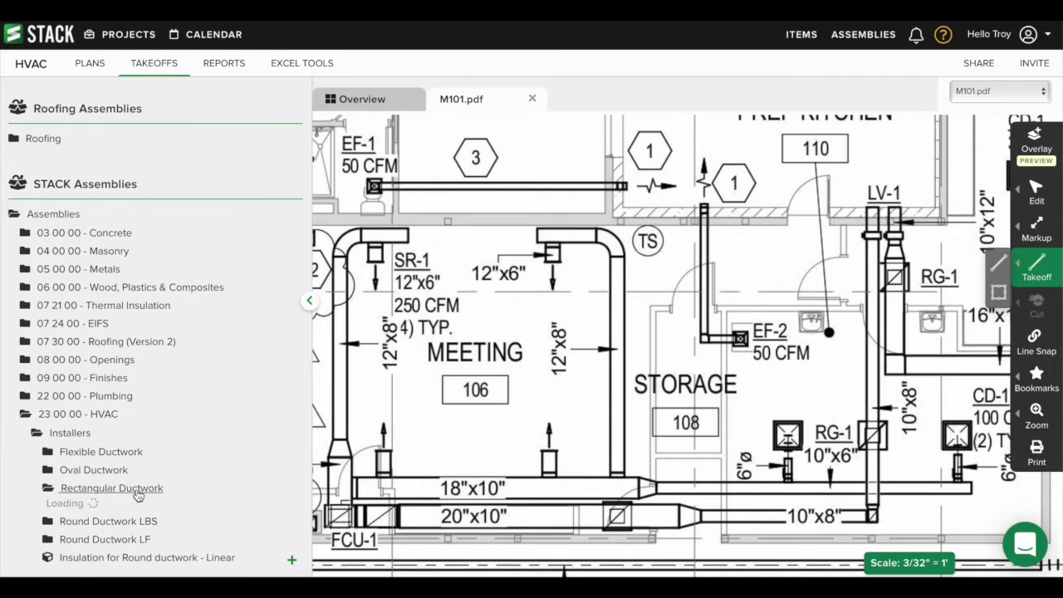
scroll(230, 308, up, 5)
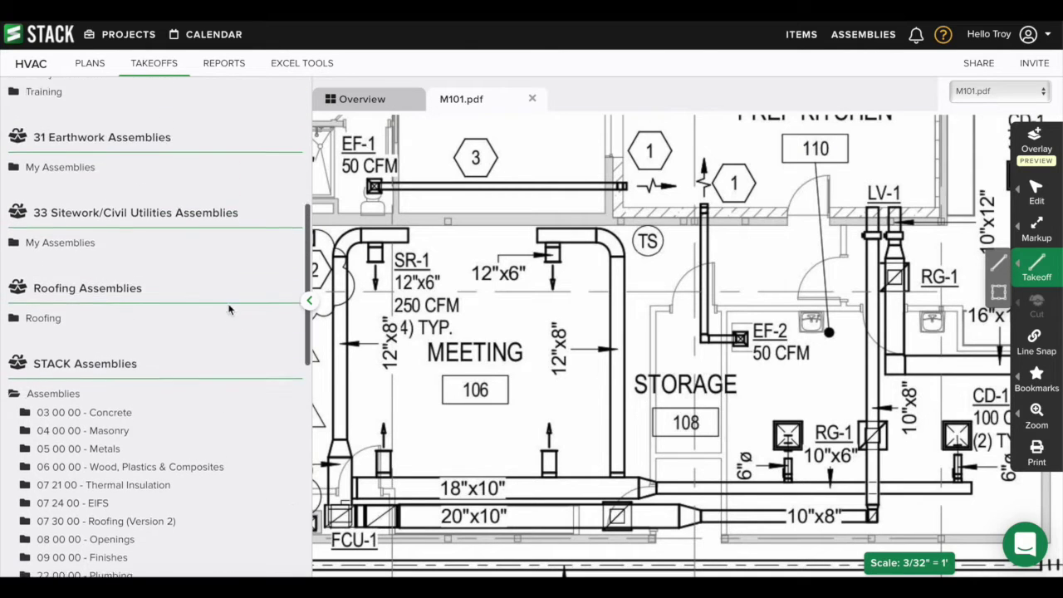
scroll(241, 245, up, 5)
click(245, 156)
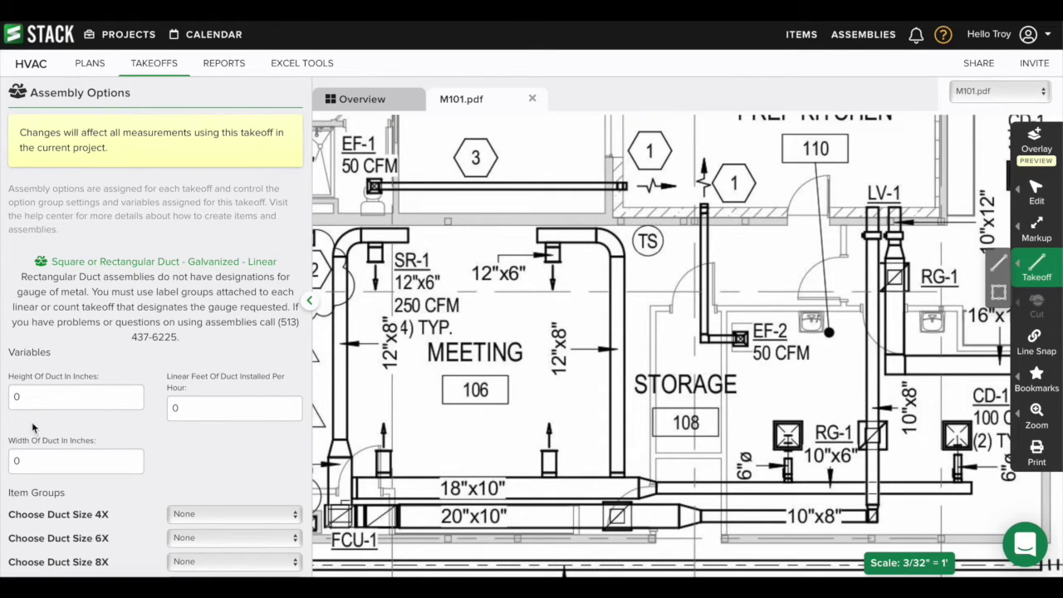
Step: Set the duct assembly's width to 12 inches, height to 8 inches and linear feet installed per hour to 45
scroll(175, 455, down, 2)
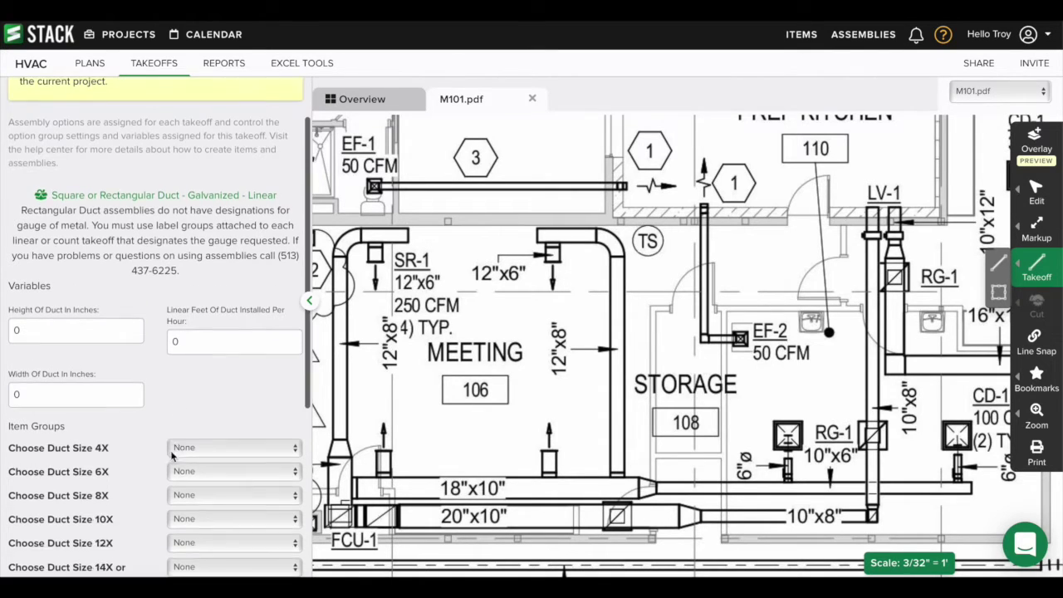
scroll(220, 498, down, 3)
scroll(218, 505, down, 2)
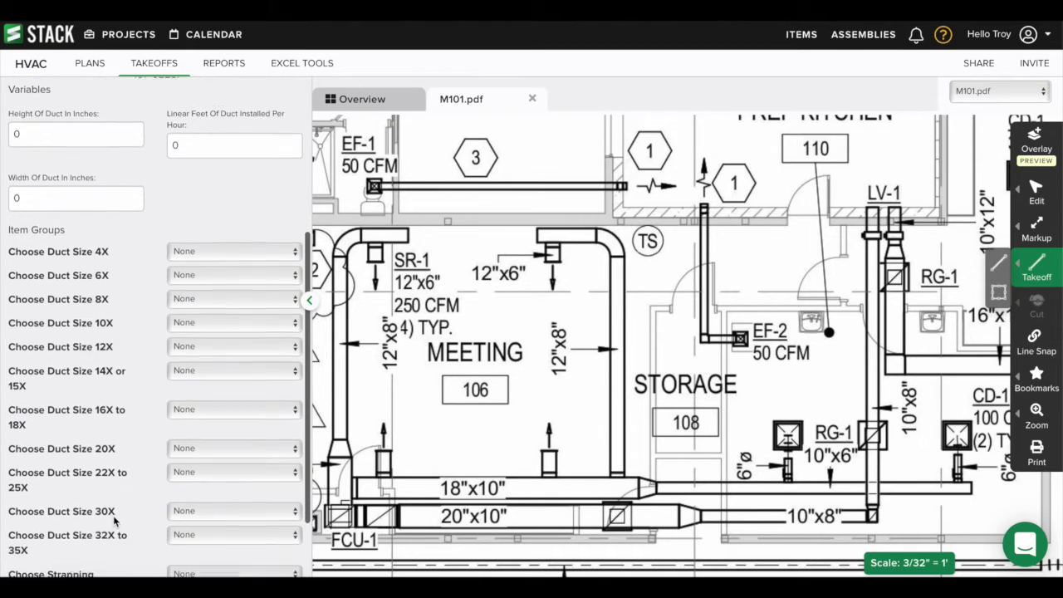
scroll(170, 497, up, 4)
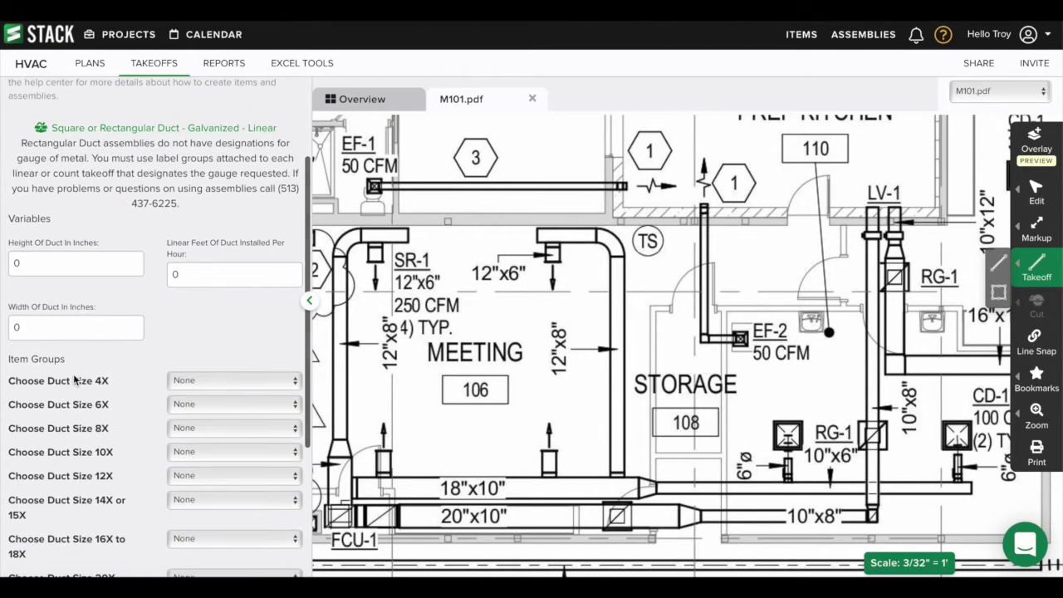
click(47, 328)
key(BackSpace)
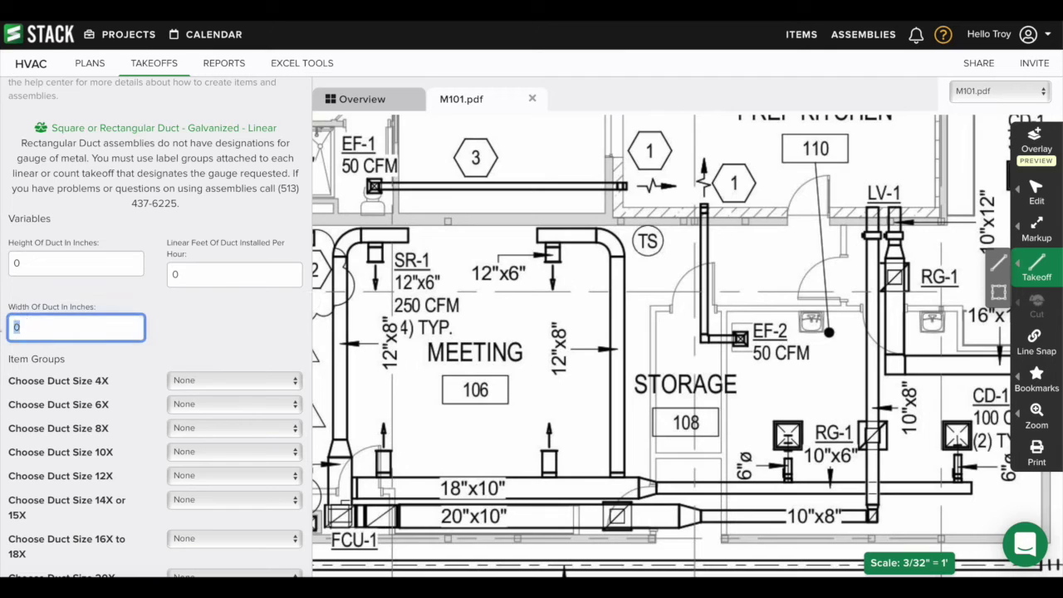
text(12)
click(12, 263)
key(BackSpace)
text(8)
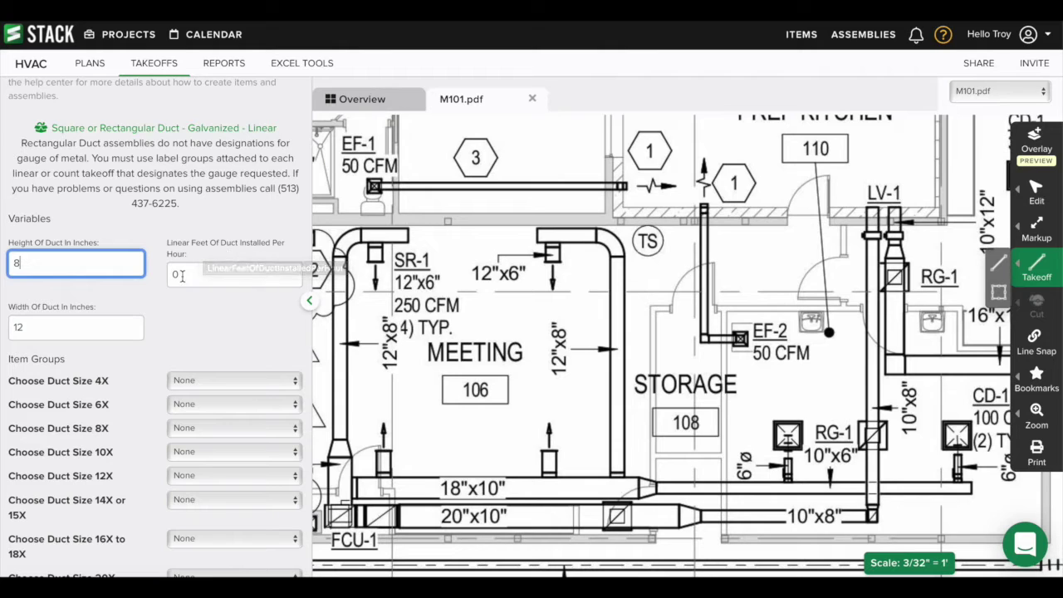
key(Tab)
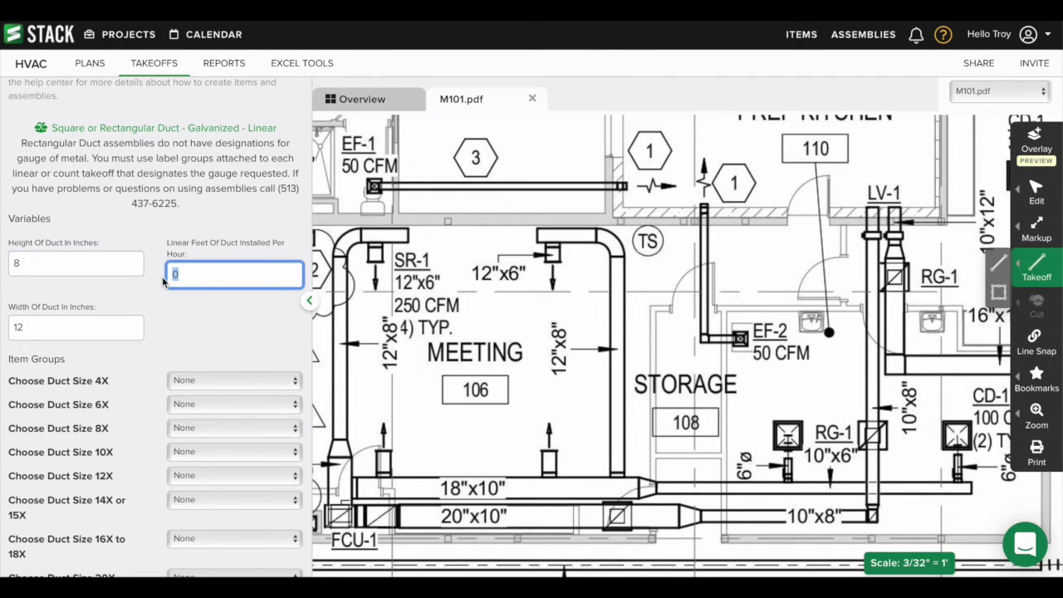
text(45)
Step: Choose the 12" x 08" Rectangular Duct, Galvanized item for the 12X duct size group
scroll(196, 307, down, 1)
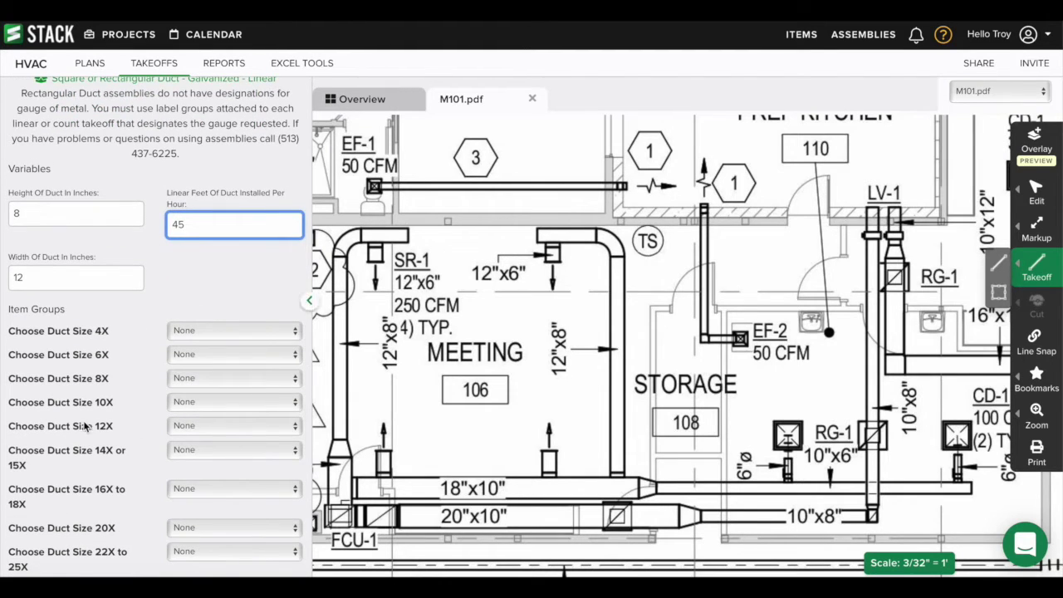
click(208, 423)
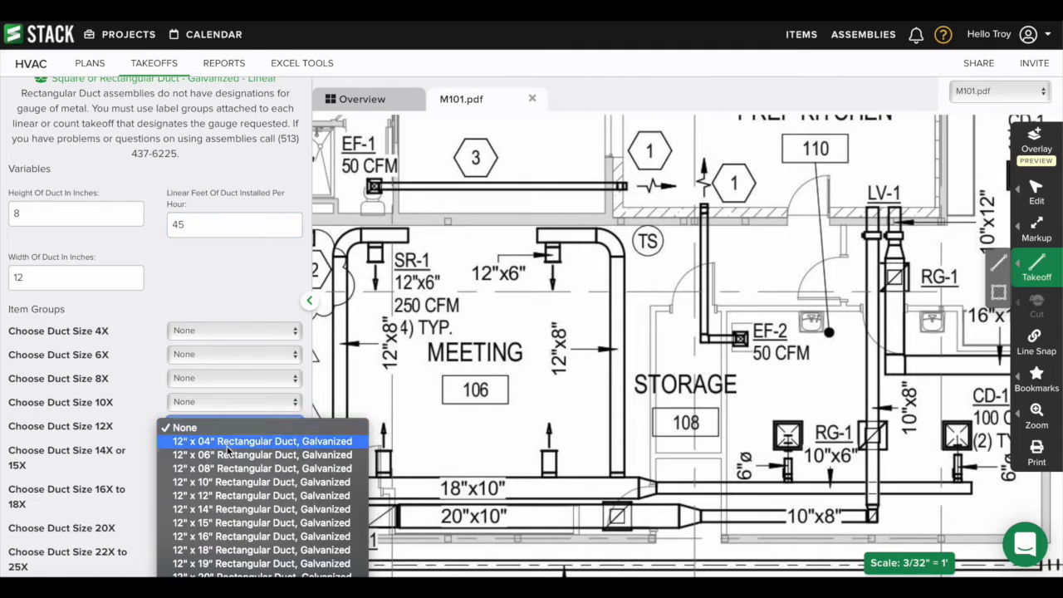
click(226, 468)
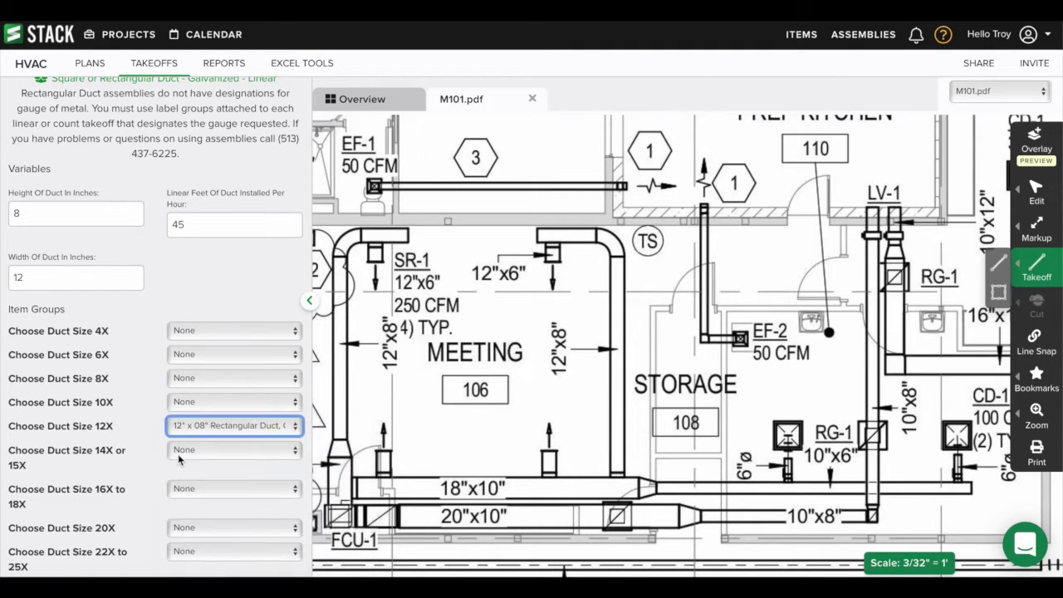
Step: Choose 1" Galvanized duct strapping (100') as strapping and 2 HVAC Installers as install labor
scroll(141, 448, down, 3)
scroll(138, 449, down, 1)
click(202, 481)
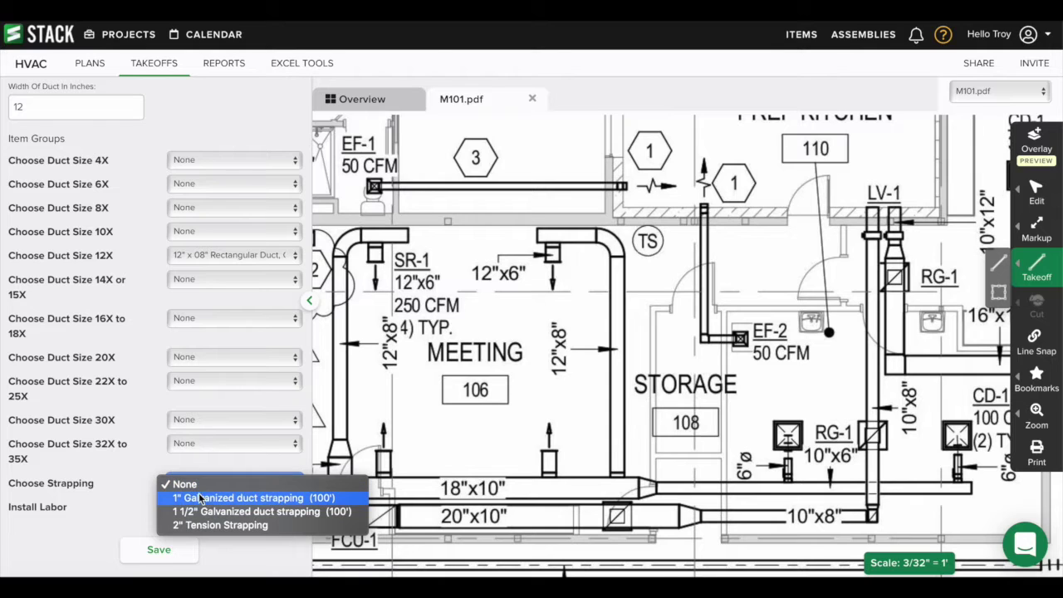
click(201, 496)
click(210, 507)
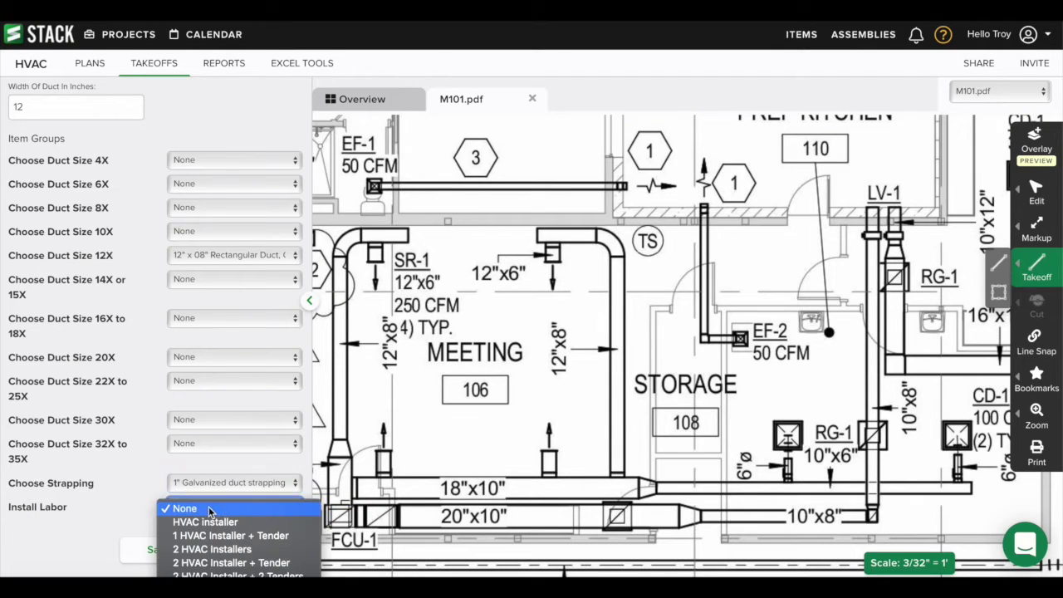
scroll(246, 523, down, 2)
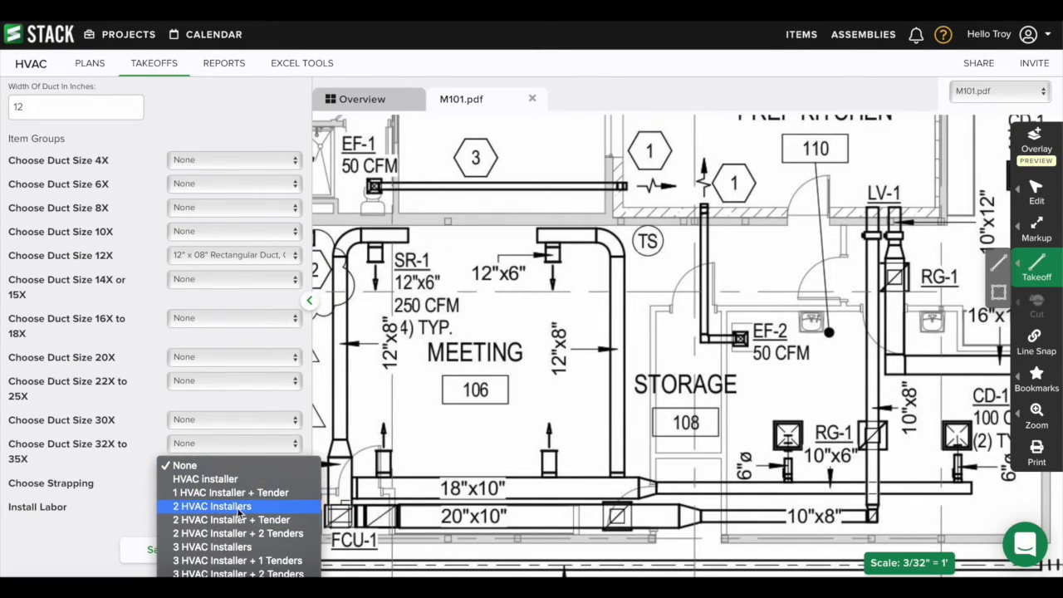
click(228, 509)
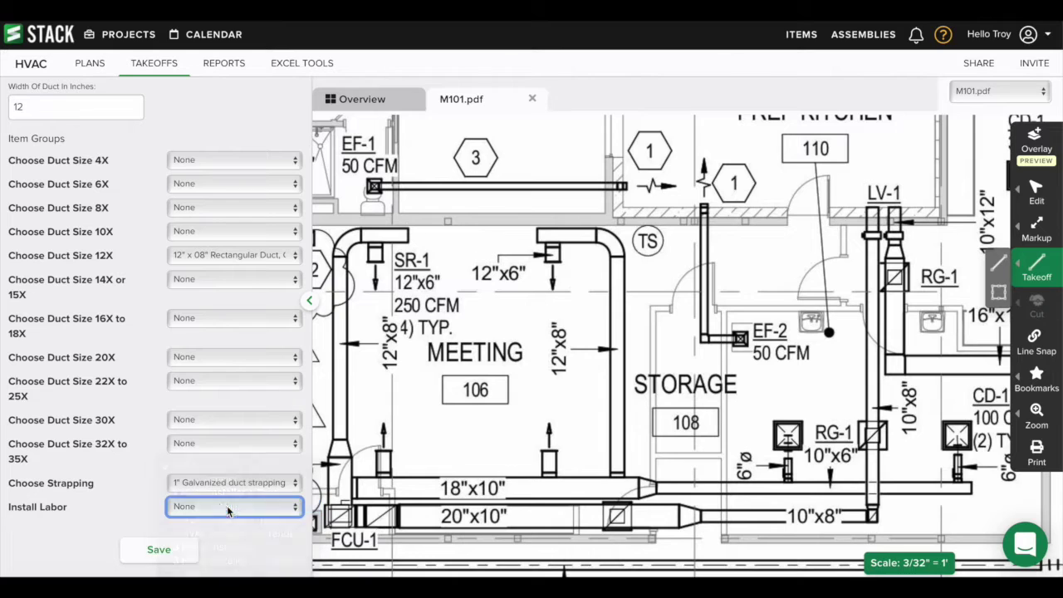
Step: Save the assembly options and start measuring with the Rect Duct: 12x8 takeoff
click(156, 549)
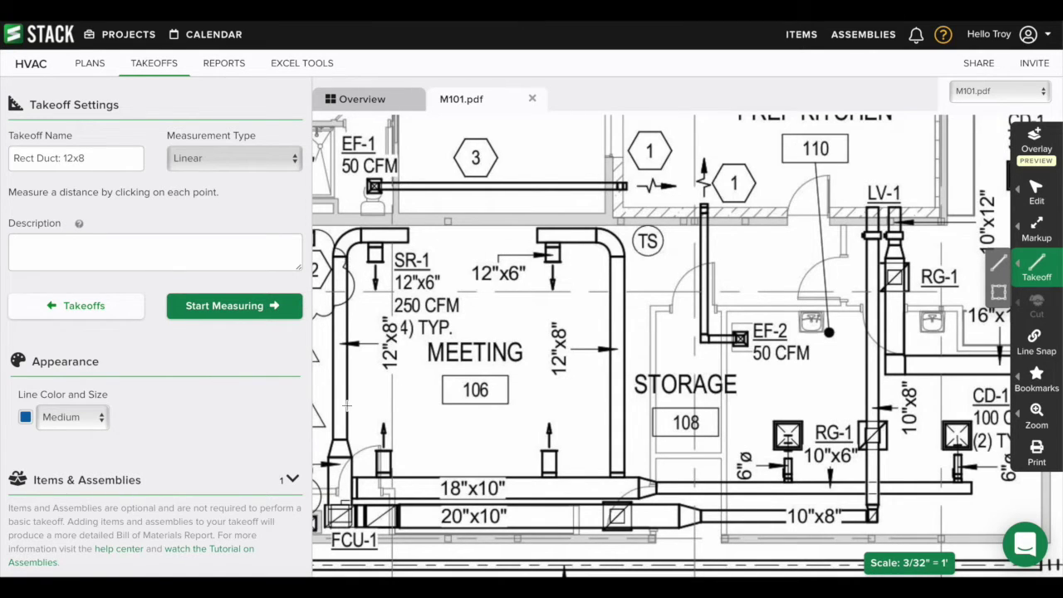
scroll(259, 391, down, 3)
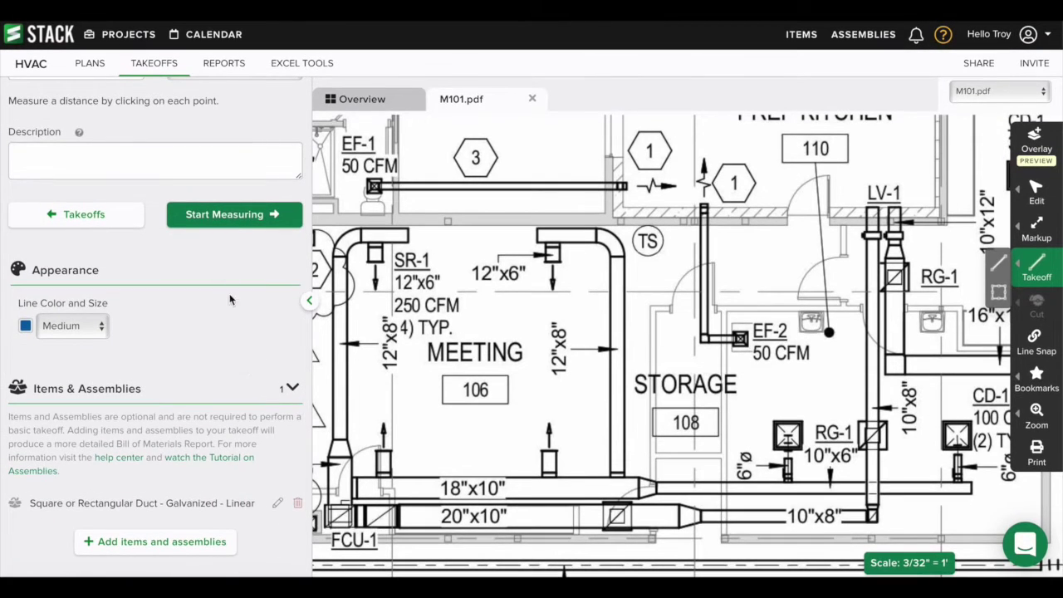
click(235, 216)
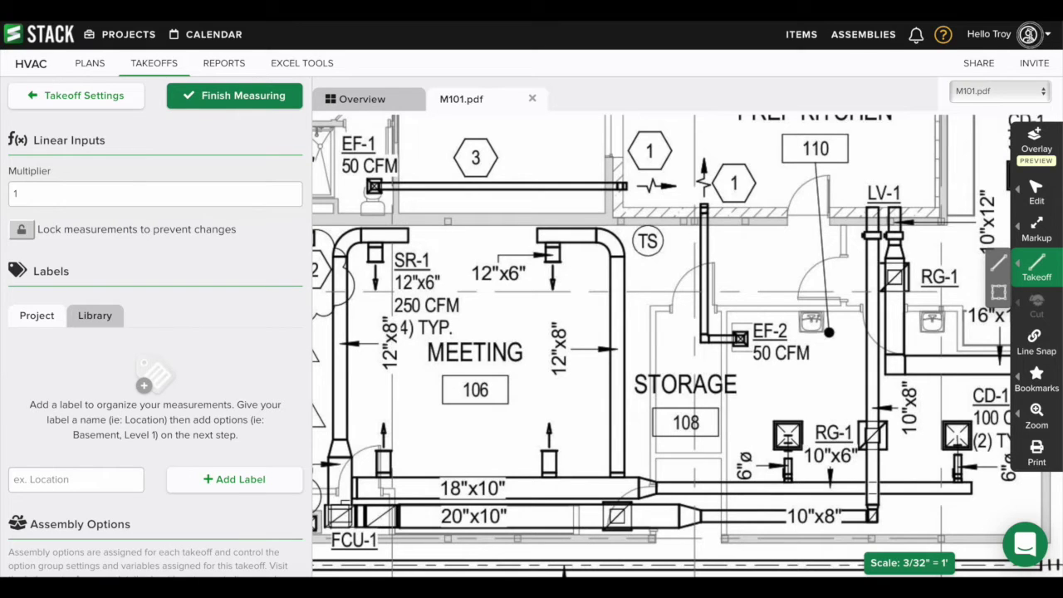
Step: Open the company settings and display the options of the Gauge company label
click(1030, 37)
click(973, 94)
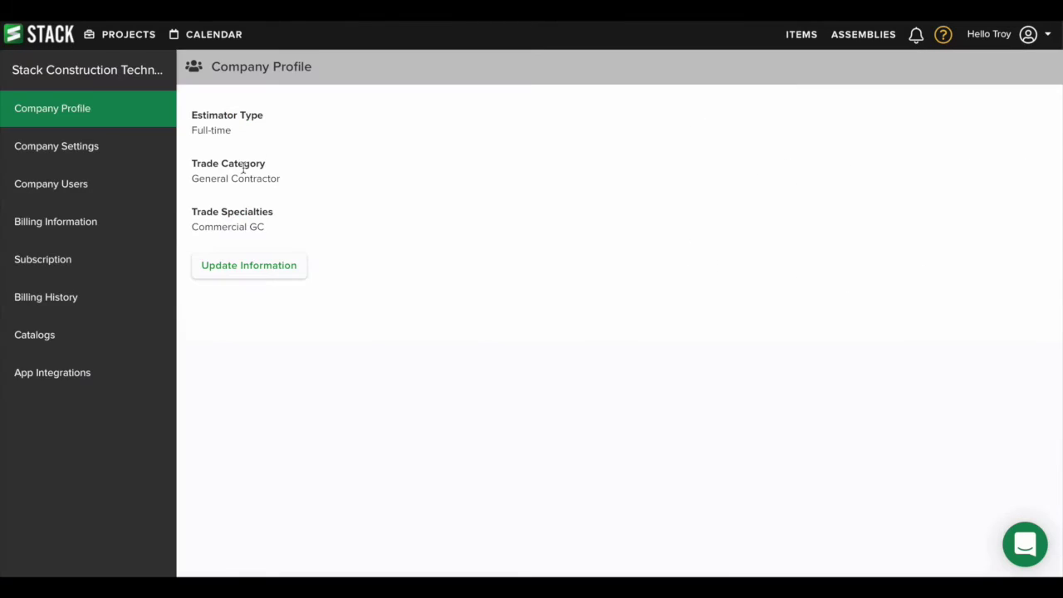
click(96, 155)
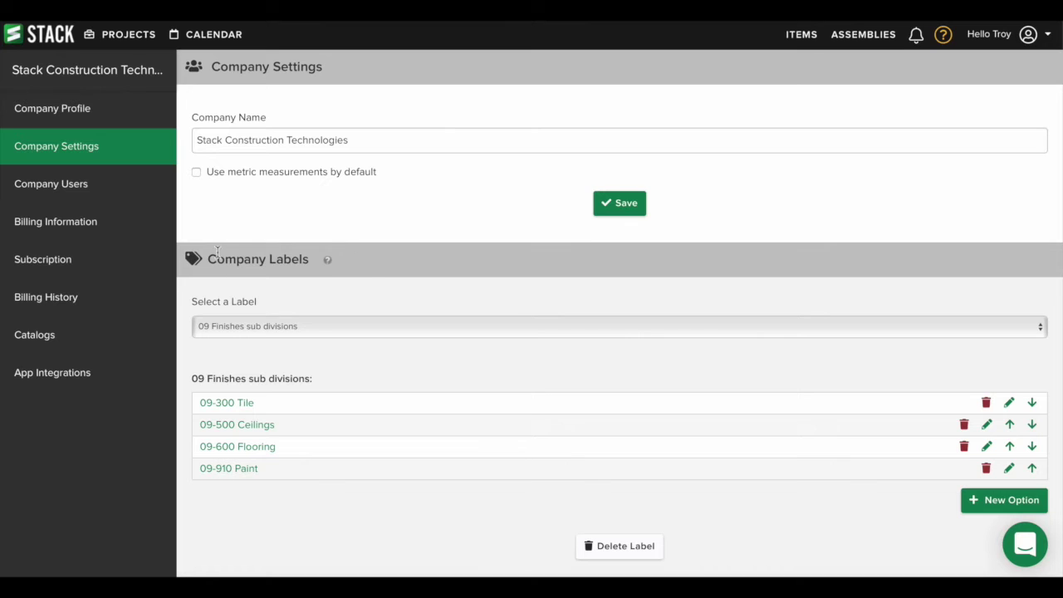
click(284, 327)
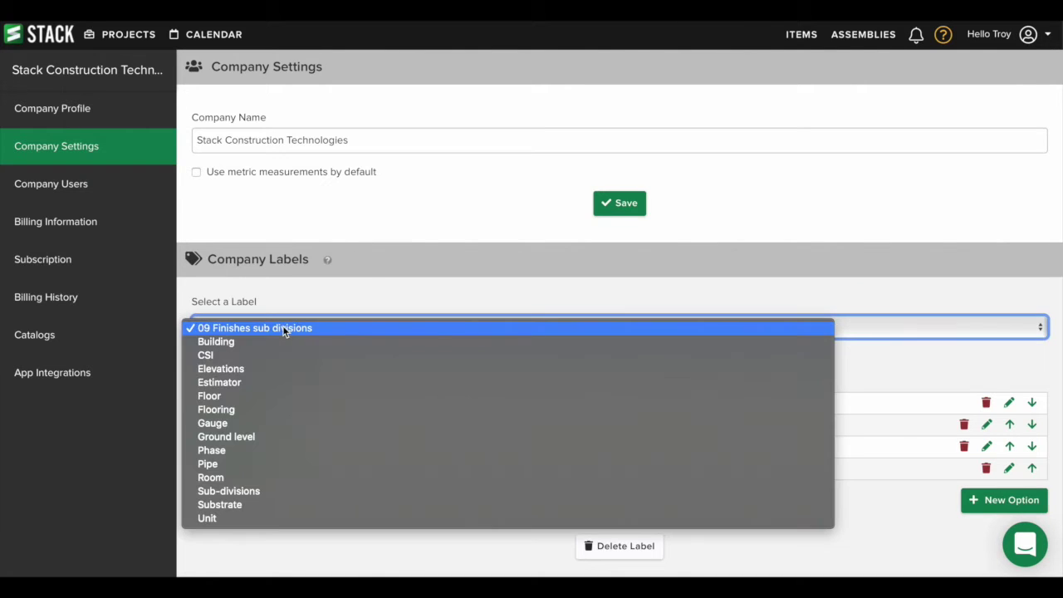
click(252, 423)
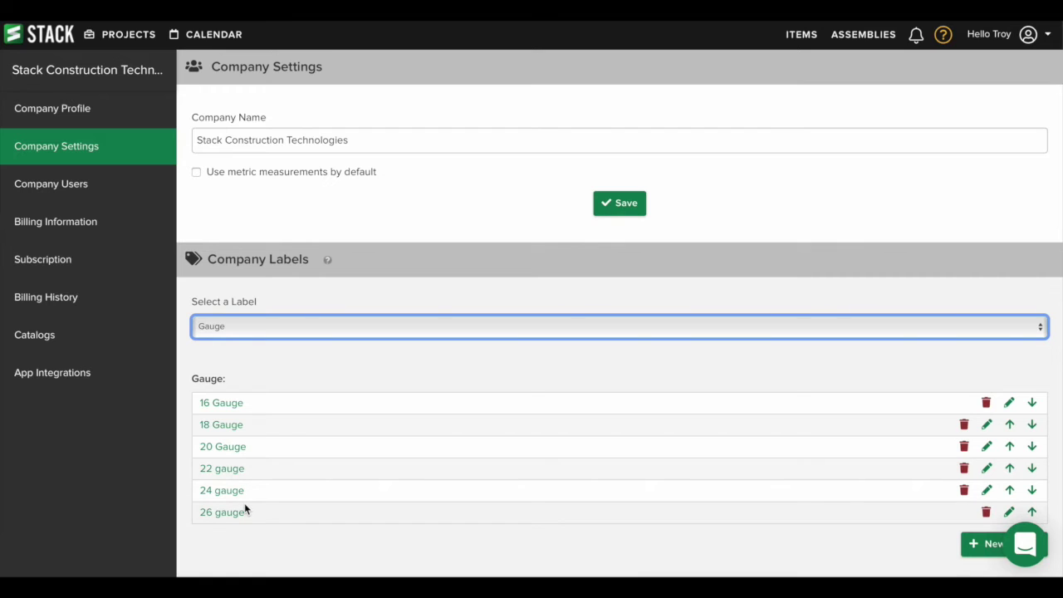
Step: Open the HVAC project's M101.pdf plan and resume measuring with the Rect Duct: 12x8 takeoff
click(141, 41)
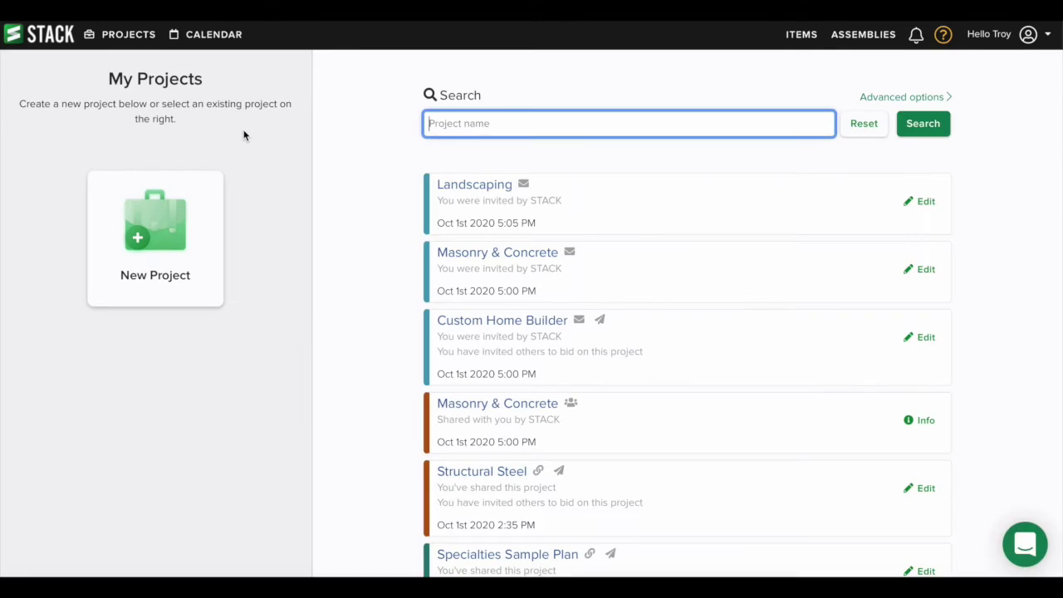
scroll(463, 266, down, 4)
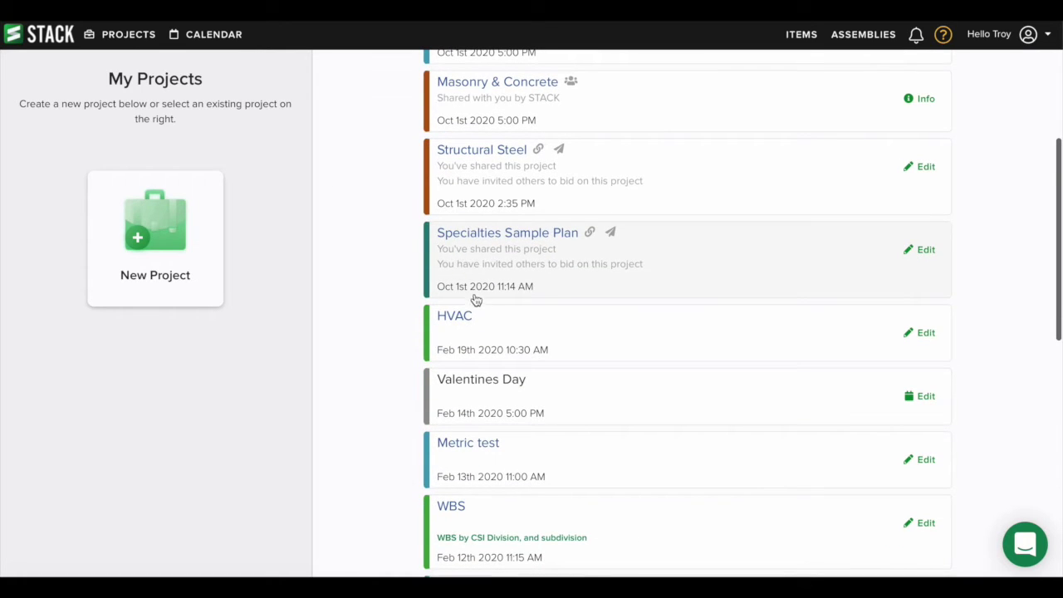
click(453, 322)
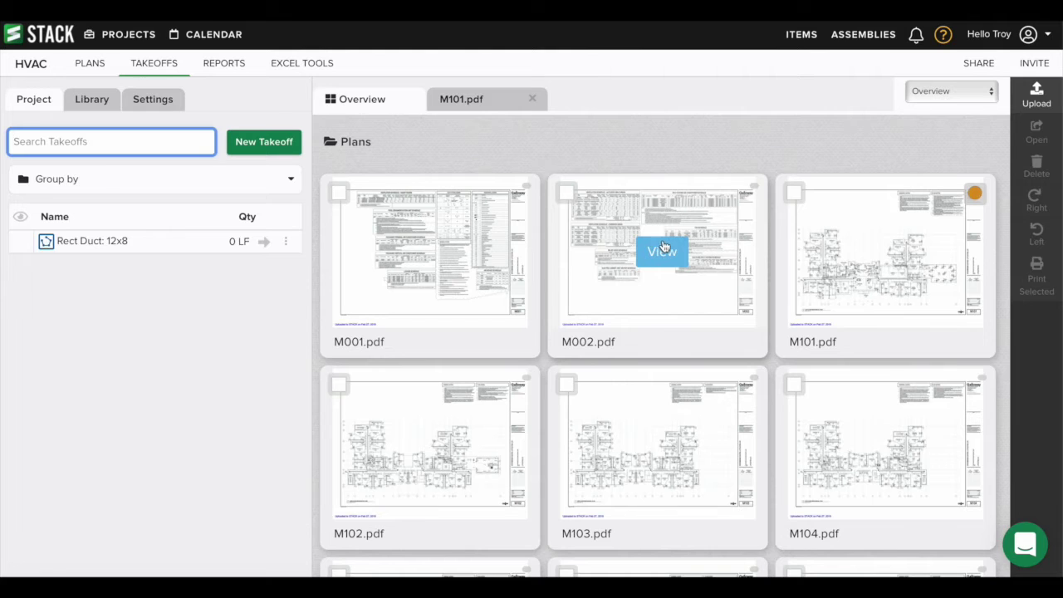
click(888, 254)
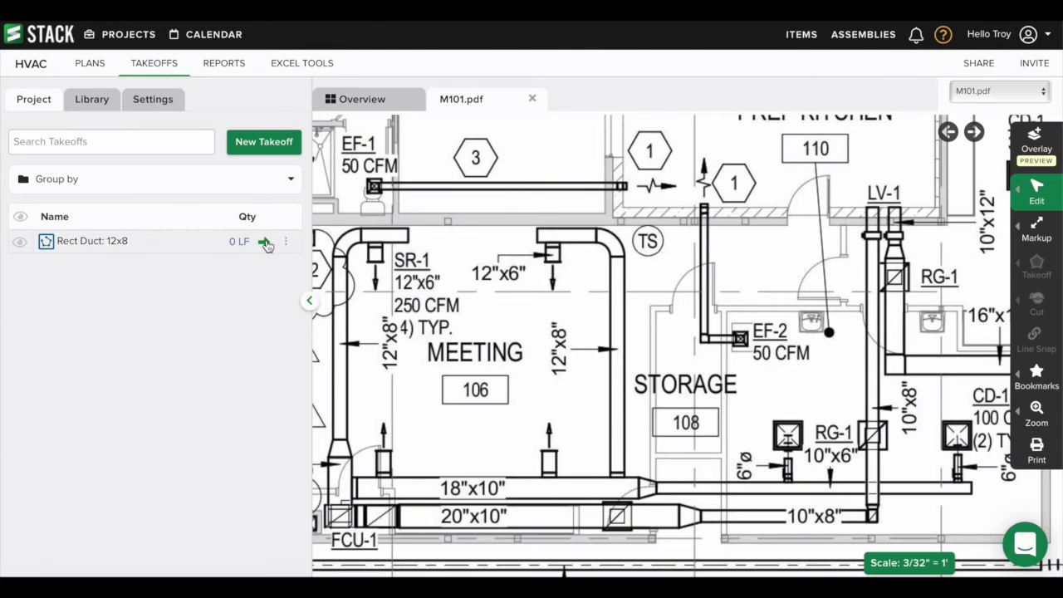
click(265, 241)
Step: Add the library's Gauge label to the project and display its options for the measurements
scroll(199, 327, down, 1)
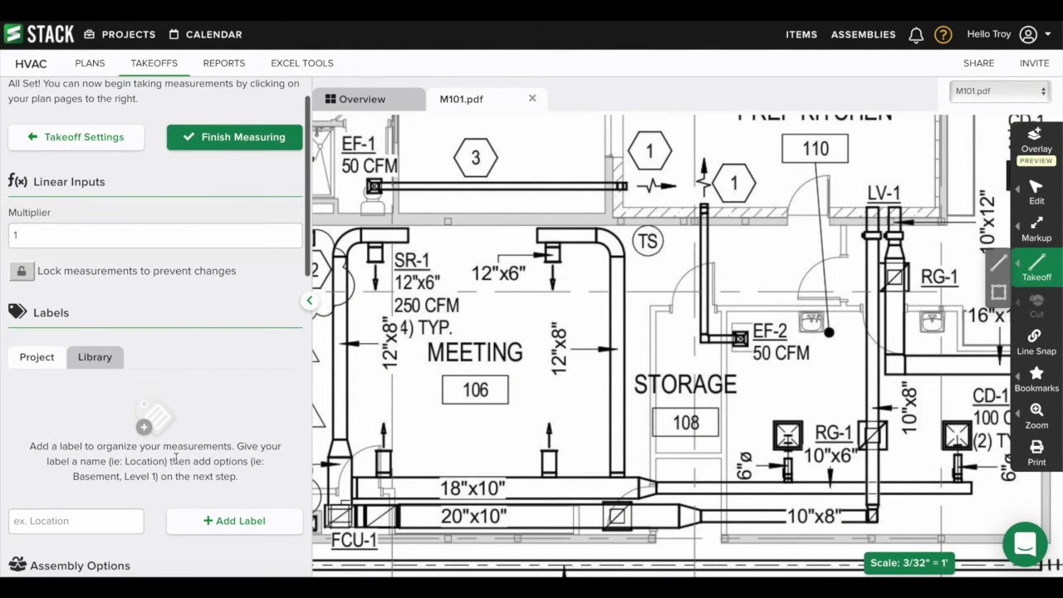
click(95, 357)
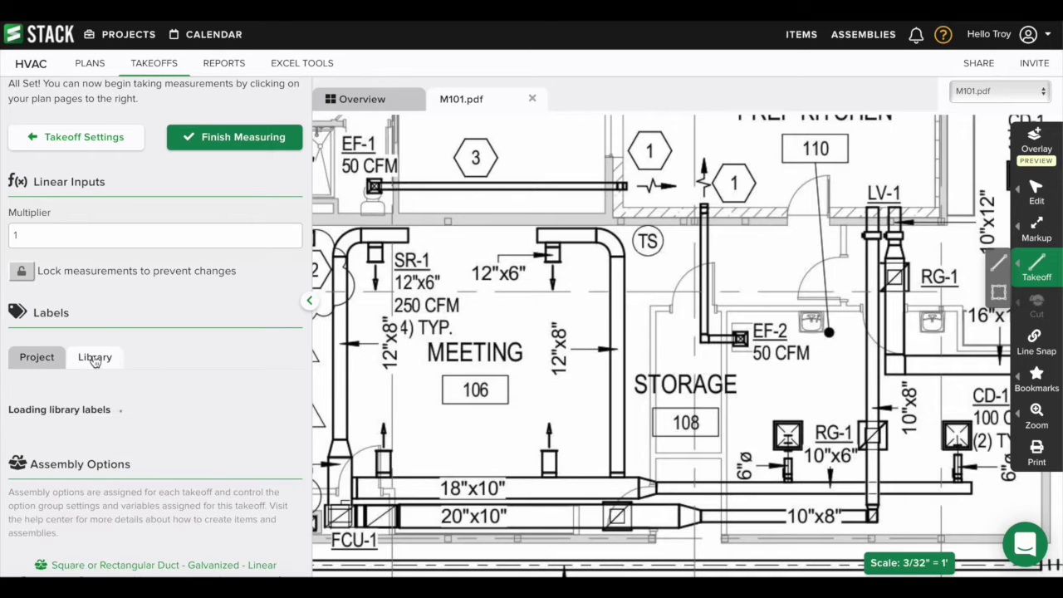
scroll(124, 378, down, 1)
scroll(124, 381, down, 1)
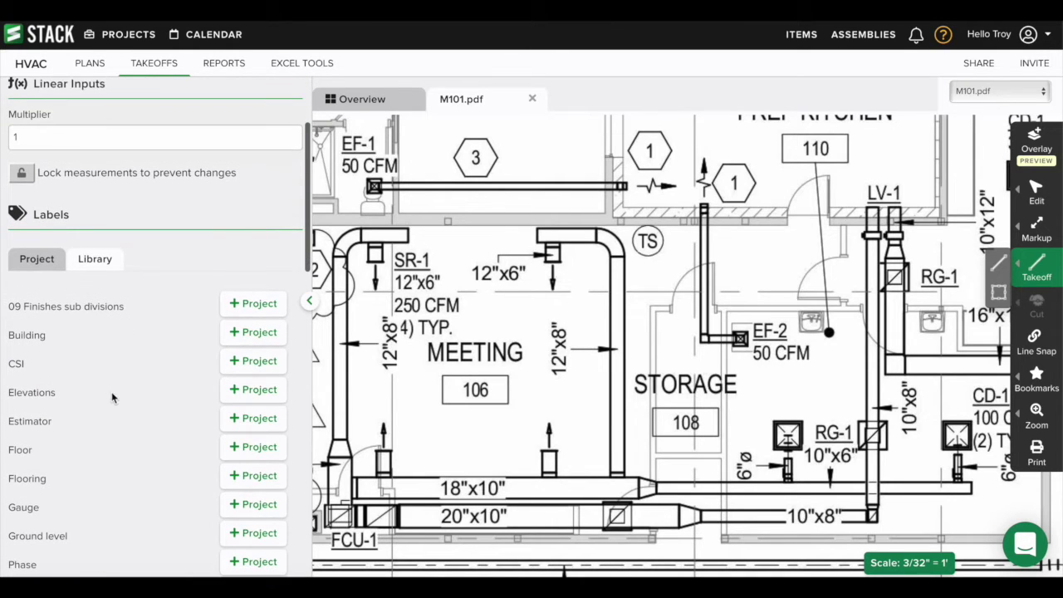
click(256, 508)
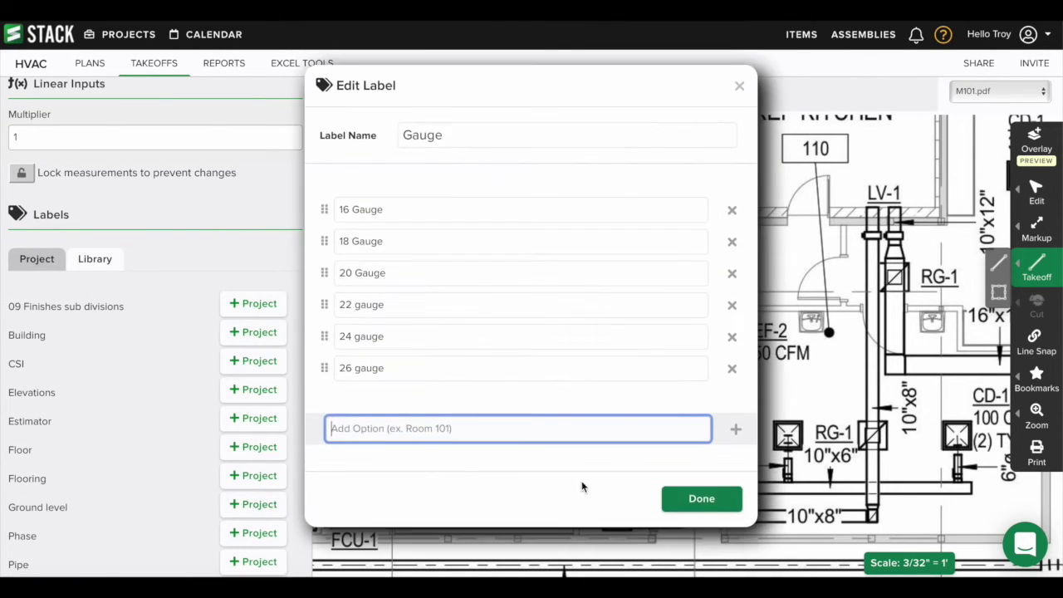
click(719, 497)
click(25, 258)
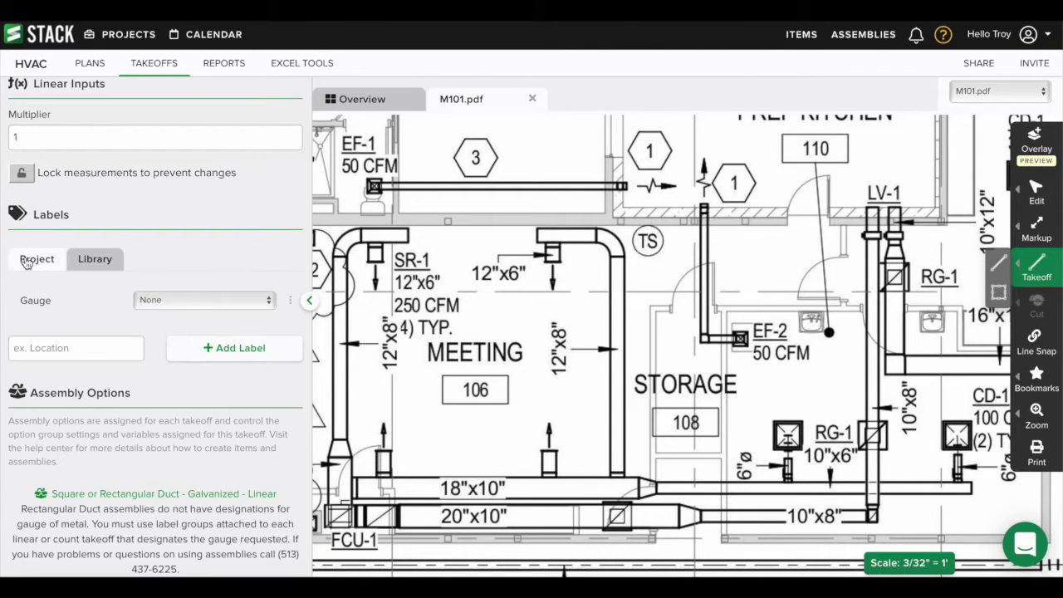
click(186, 303)
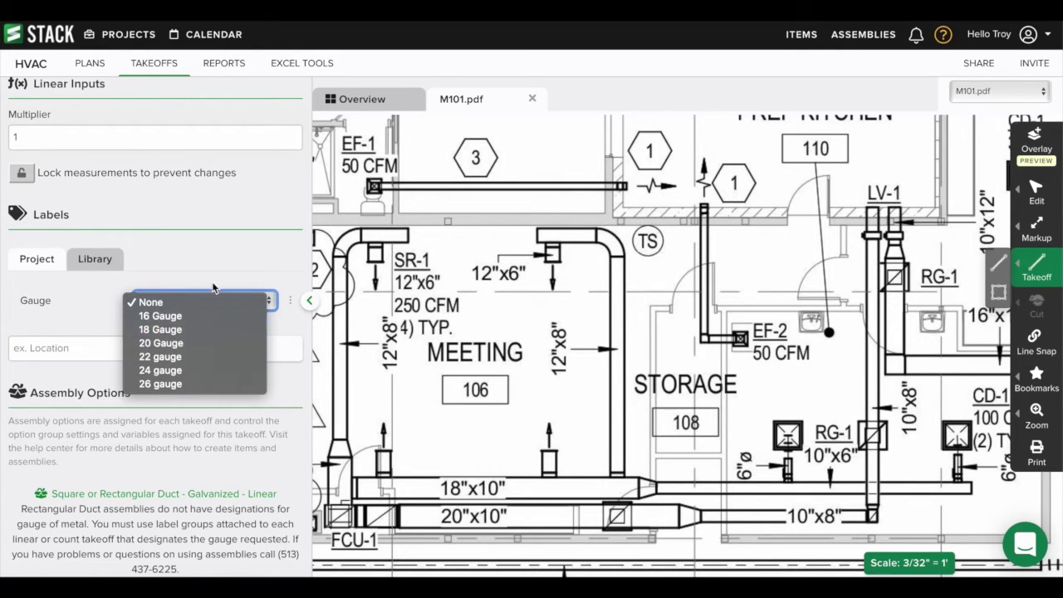
Step: Delete the Gauge label from the project labels
click(290, 303)
click(290, 301)
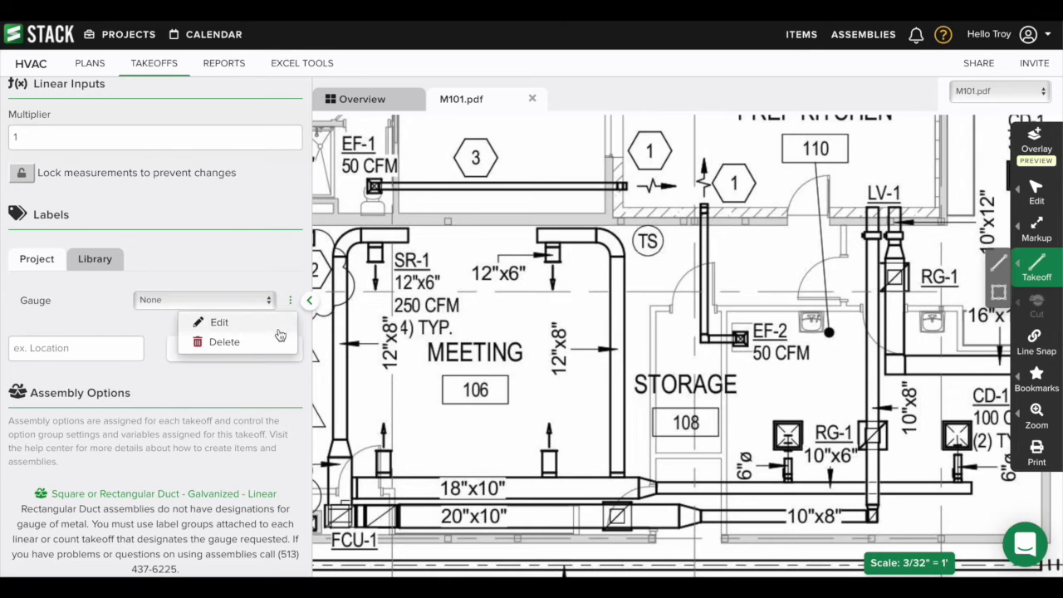
click(241, 347)
click(196, 370)
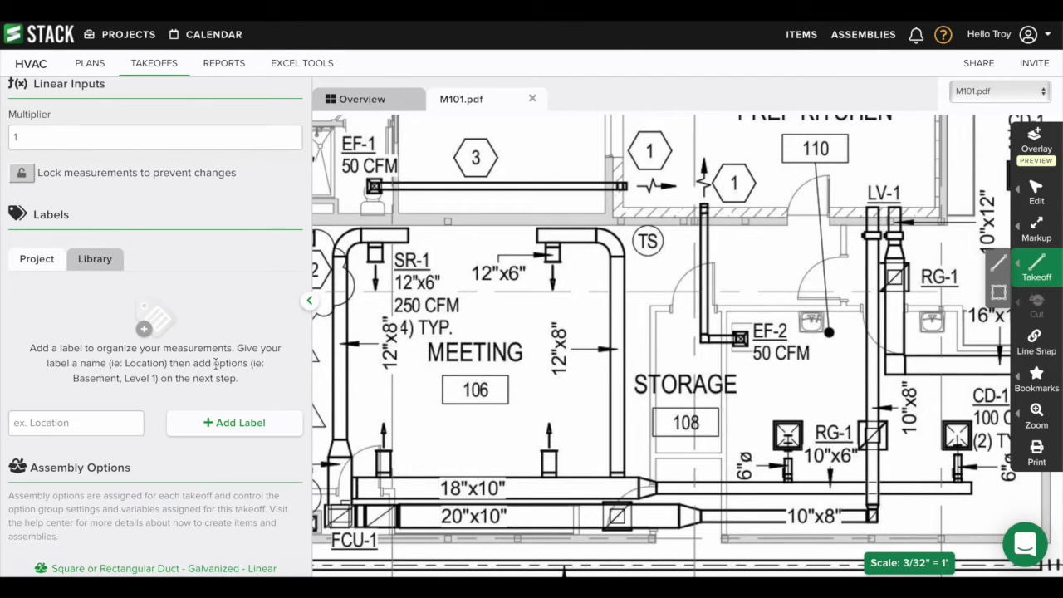
Step: Create a project label named Gauge with the options 16 Gauge, 18 Gauge and 20 Gauge
click(67, 419)
text(Gauge)
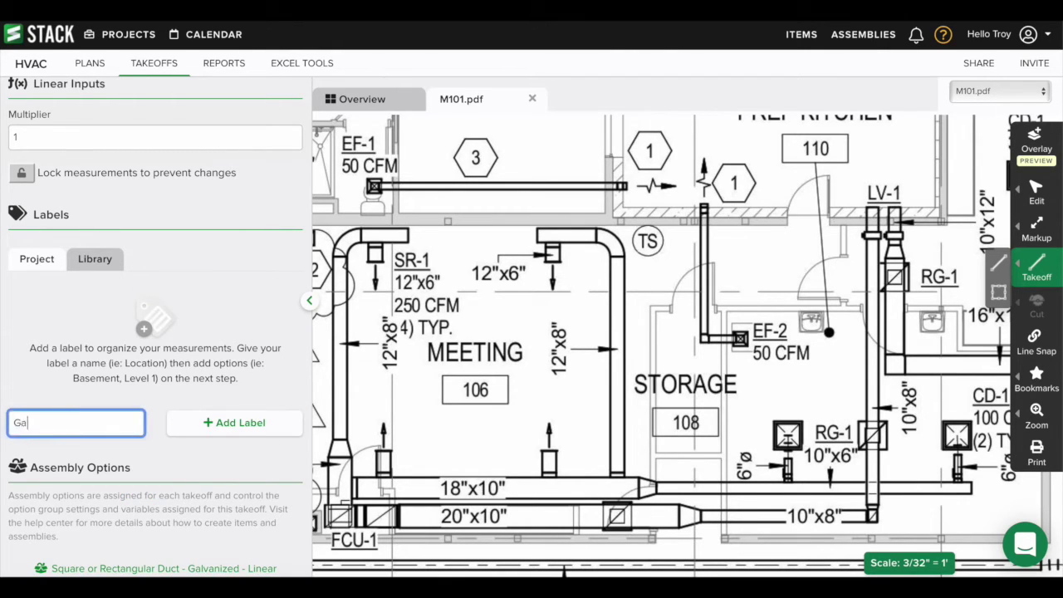
click(220, 422)
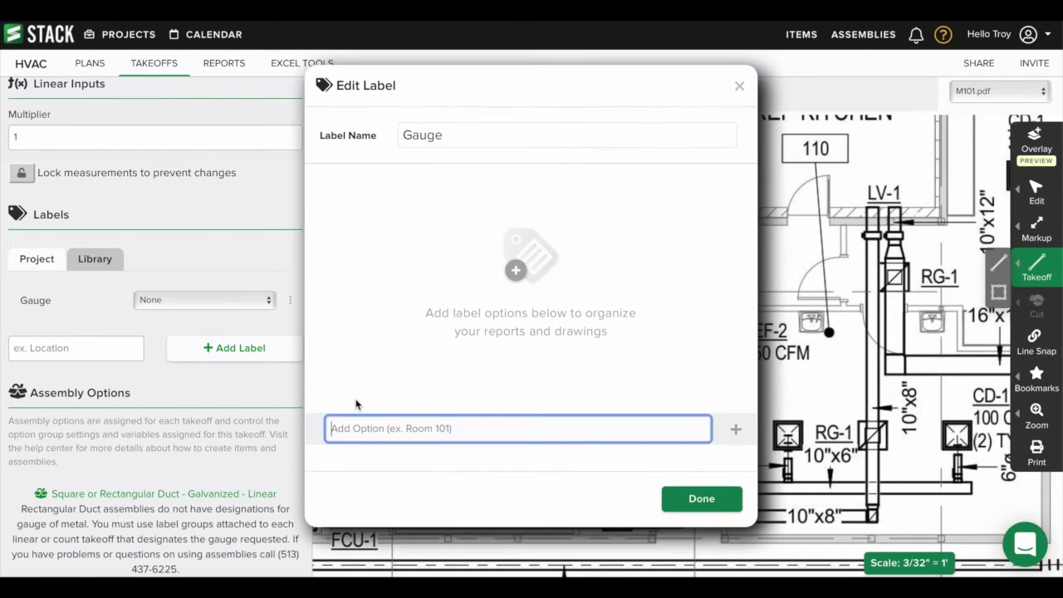
text(16 Gauge)
key(Return)
text(18)
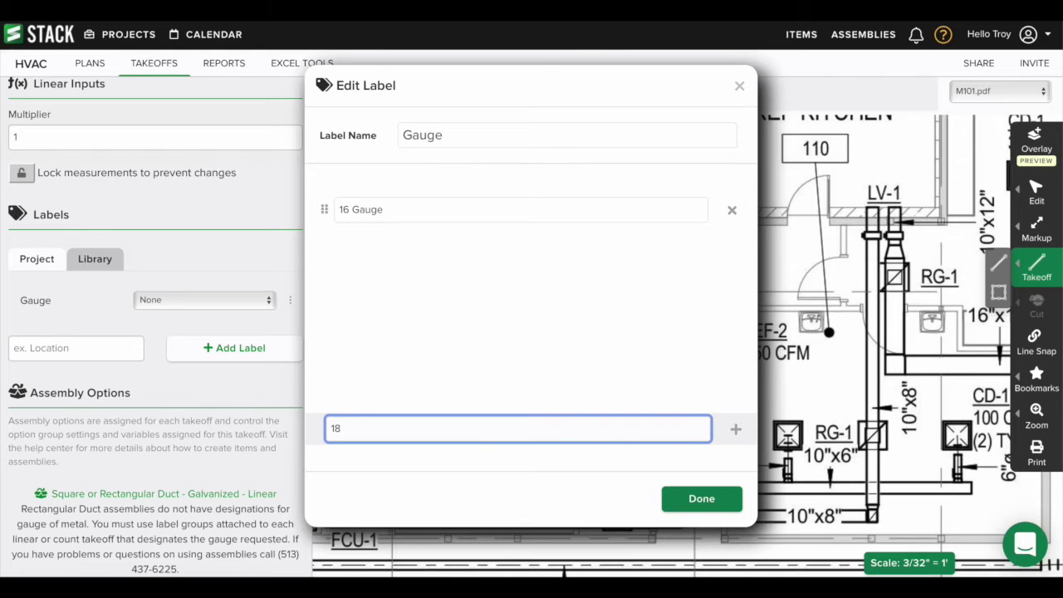
text( Gauge)
key(Return)
text(20 Gaug)
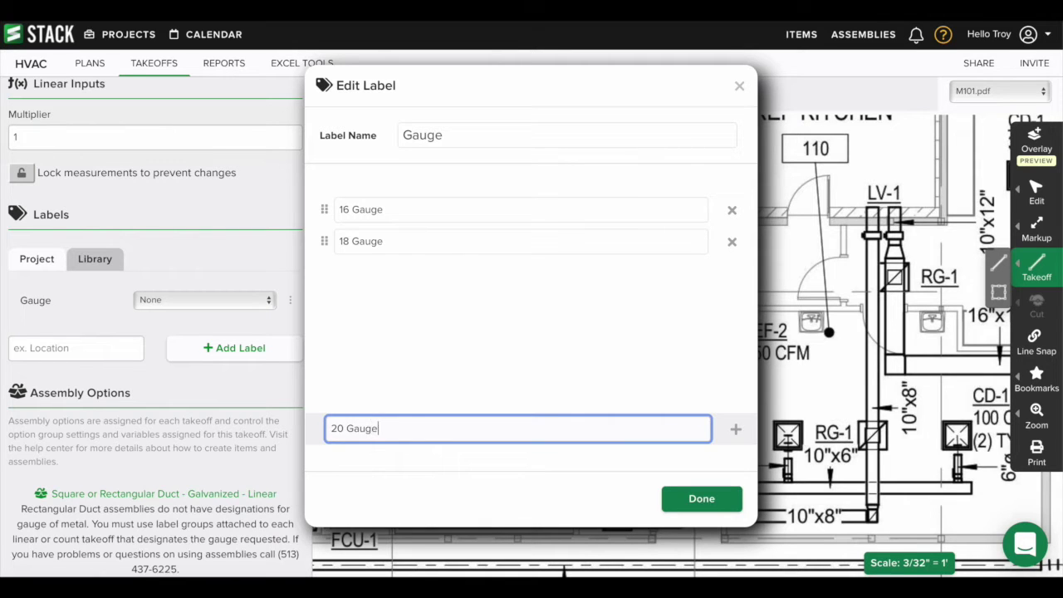
text(e)
key(Return)
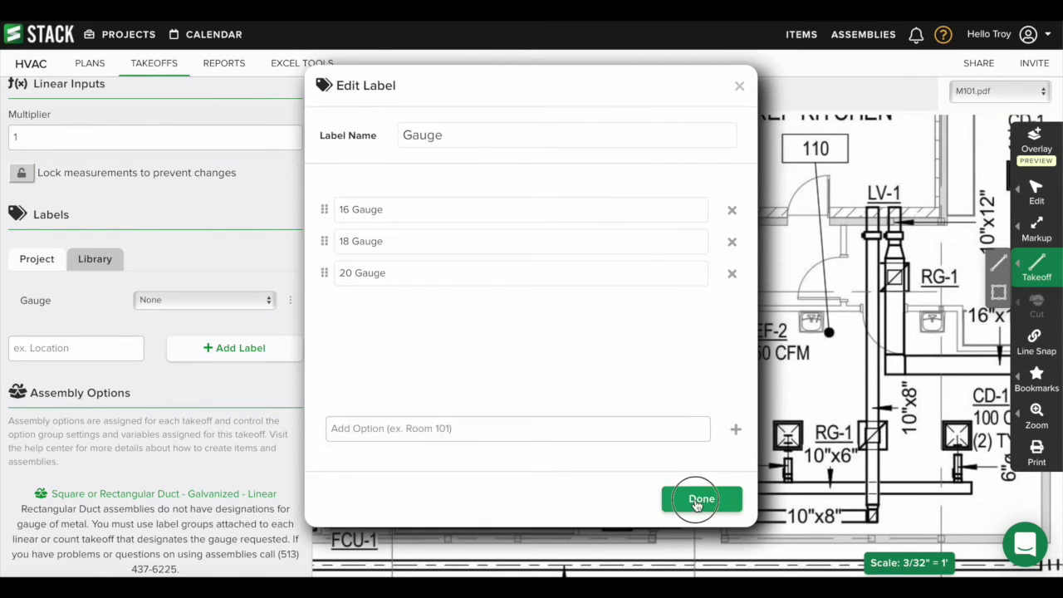
click(700, 499)
Step: Assign 18 Gauge to the measurements and measure the two vertical 12"x8" duct runs at meeting room 106
click(190, 299)
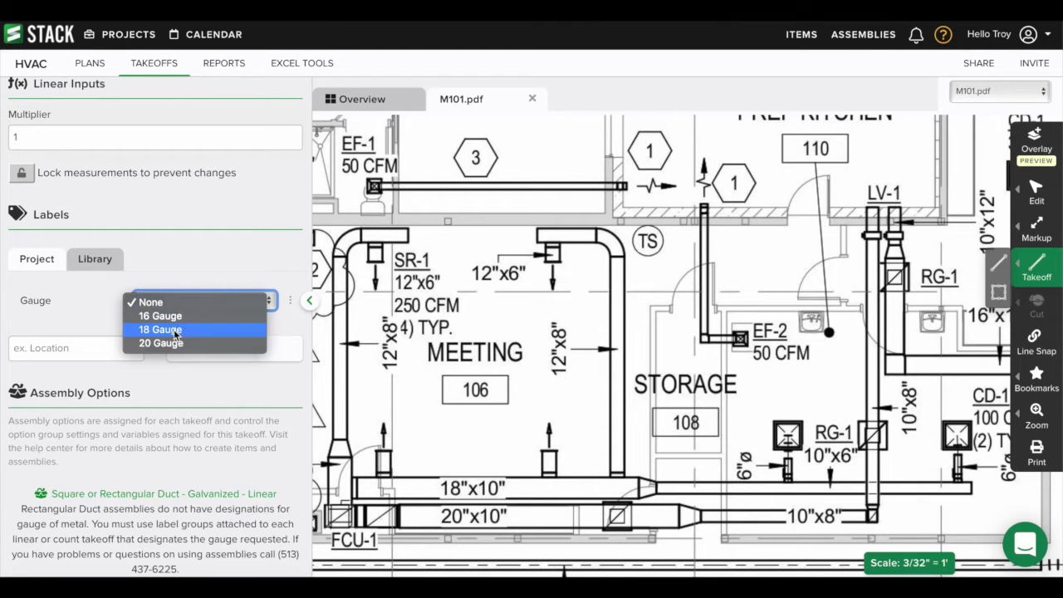
click(175, 330)
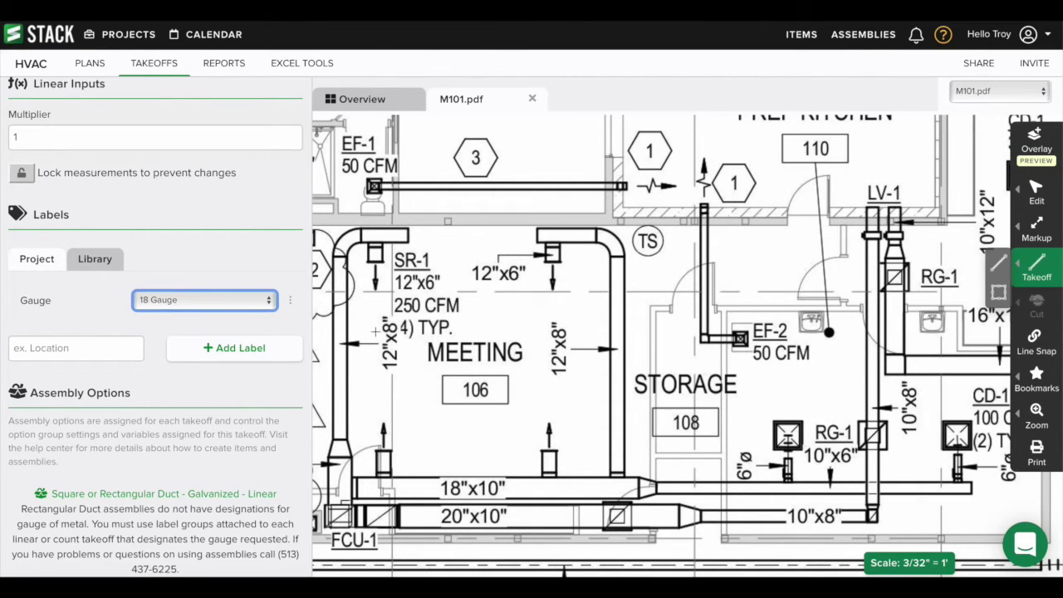
click(335, 256)
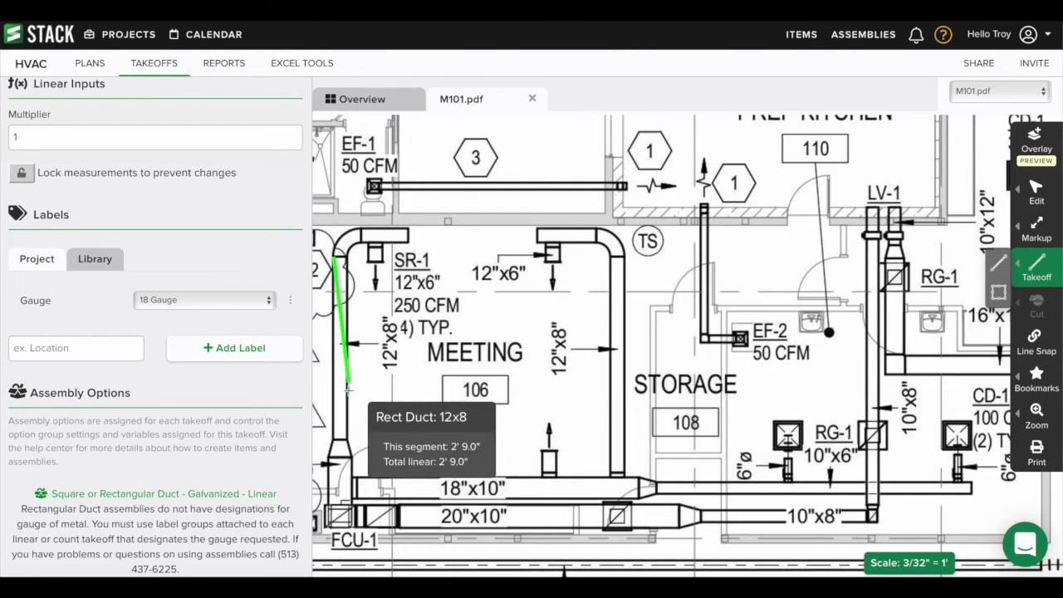
double_click(335, 438)
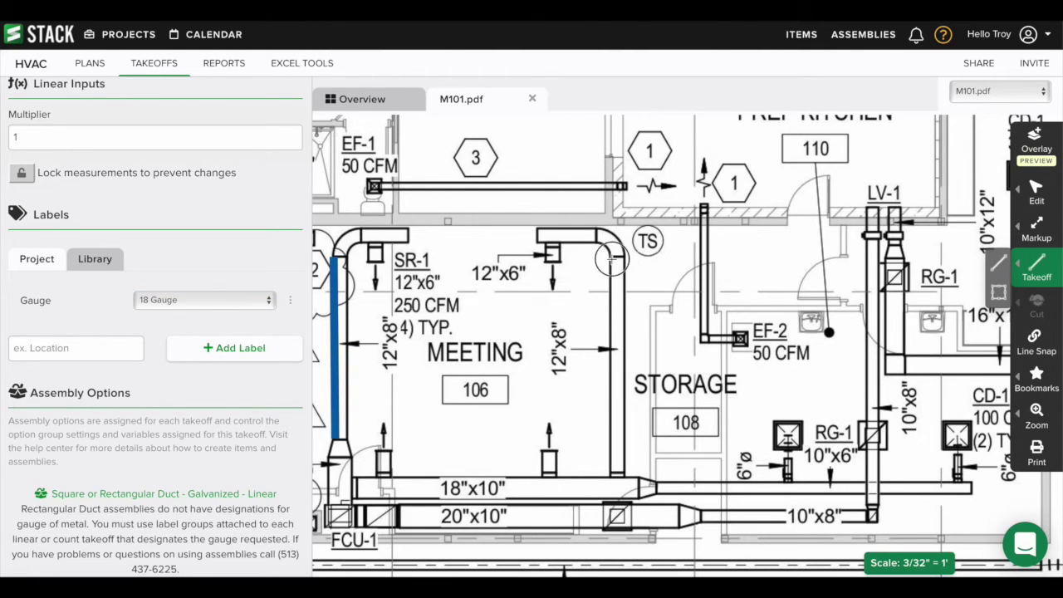
click(612, 259)
double_click(610, 472)
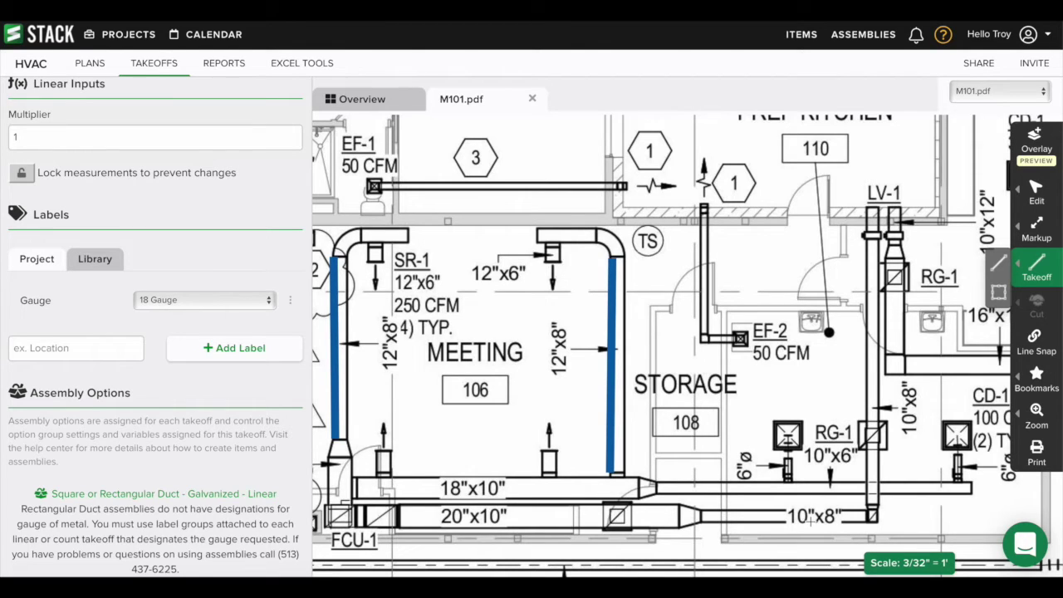
Step: Duplicate the 12x8 takeoff for modification and name the copy Rect Duct: 10x8
scroll(218, 448, down, 10)
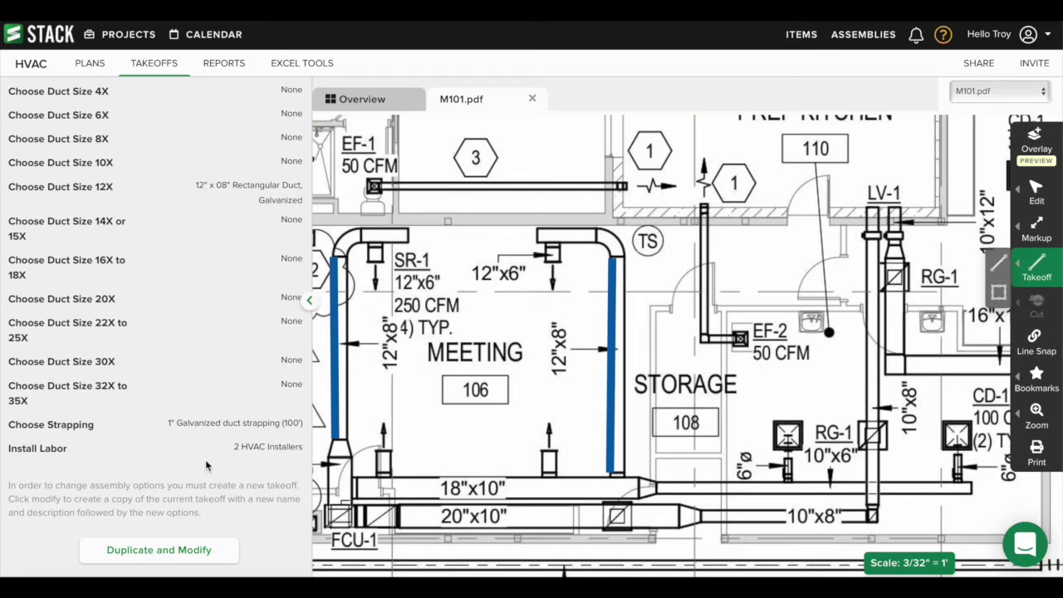
click(174, 551)
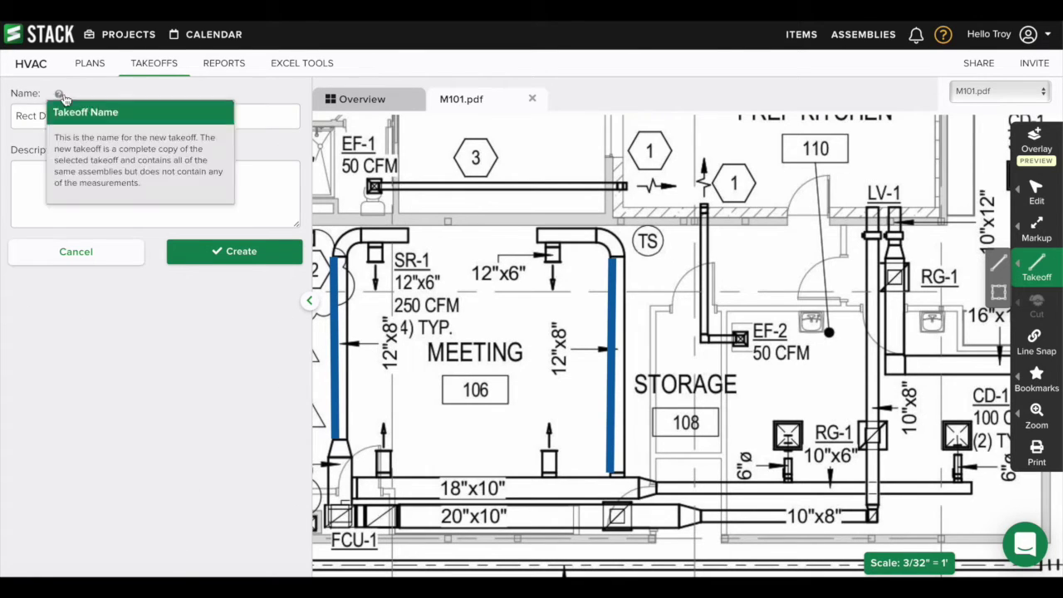
drag(97, 116, 70, 116)
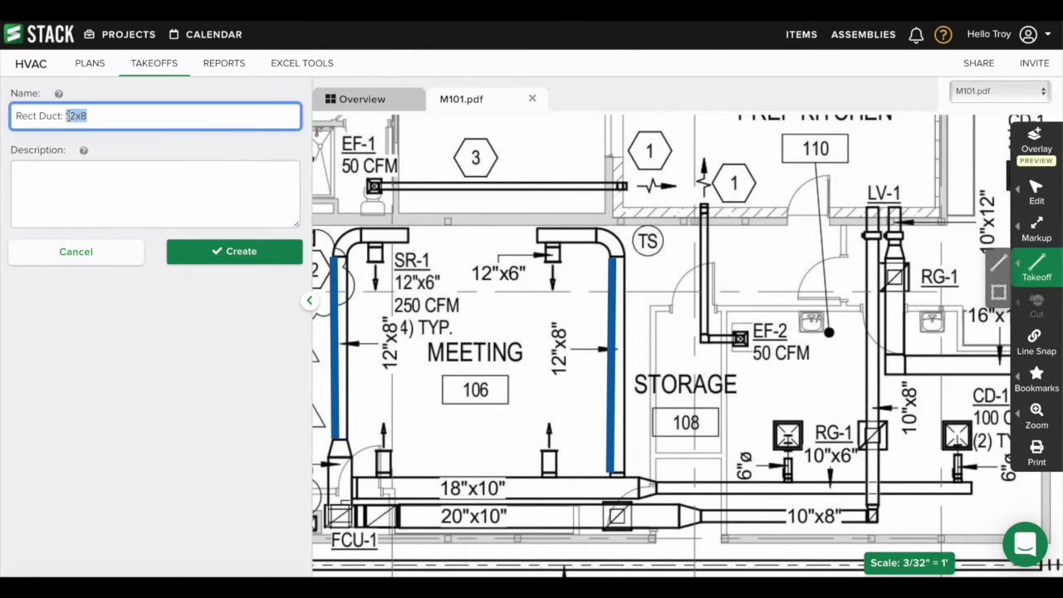
text(10x8)
click(225, 251)
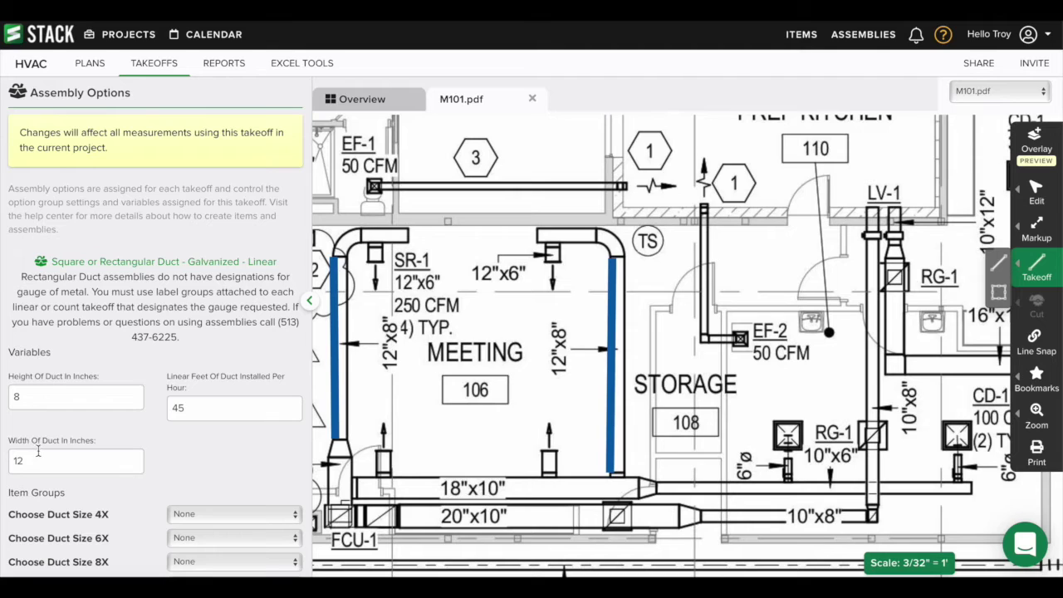
Step: Set the duct width to 10 inches and the 12X duct size group to None
double_click(37, 460)
text(10)
scroll(112, 455, down, 3)
scroll(122, 455, down, 3)
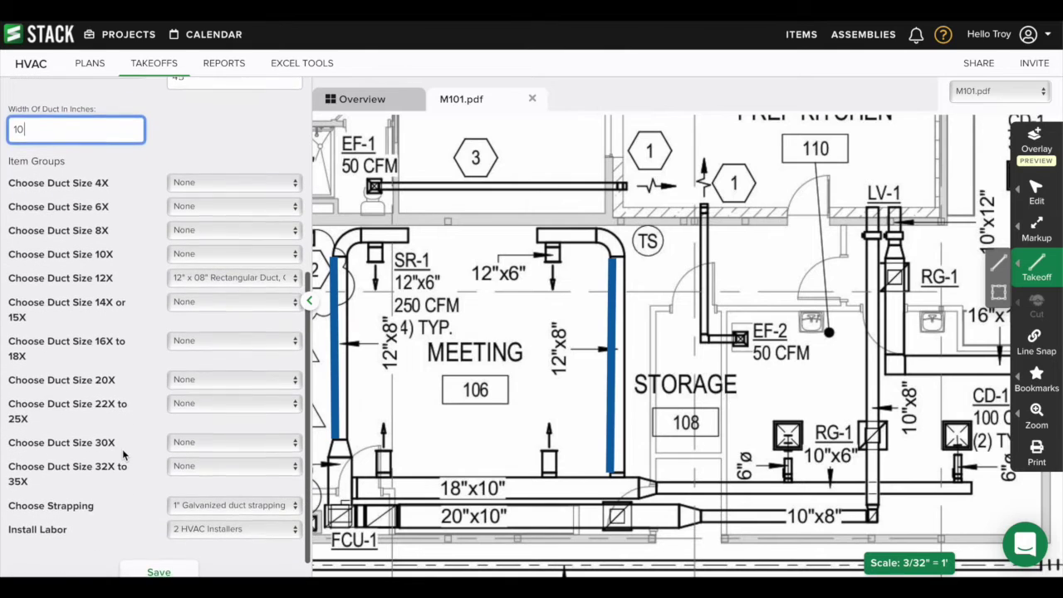
click(207, 265)
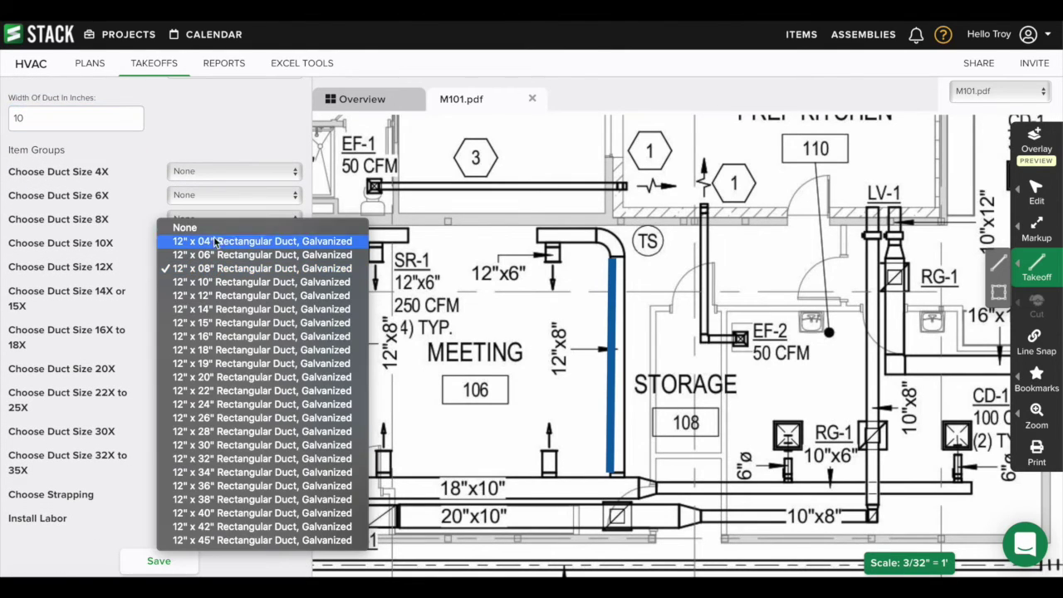
click(206, 233)
Step: Choose 10" x 08" Rectangular Duct, Galvanized for the 10X duct size group and save the assembly options
click(207, 239)
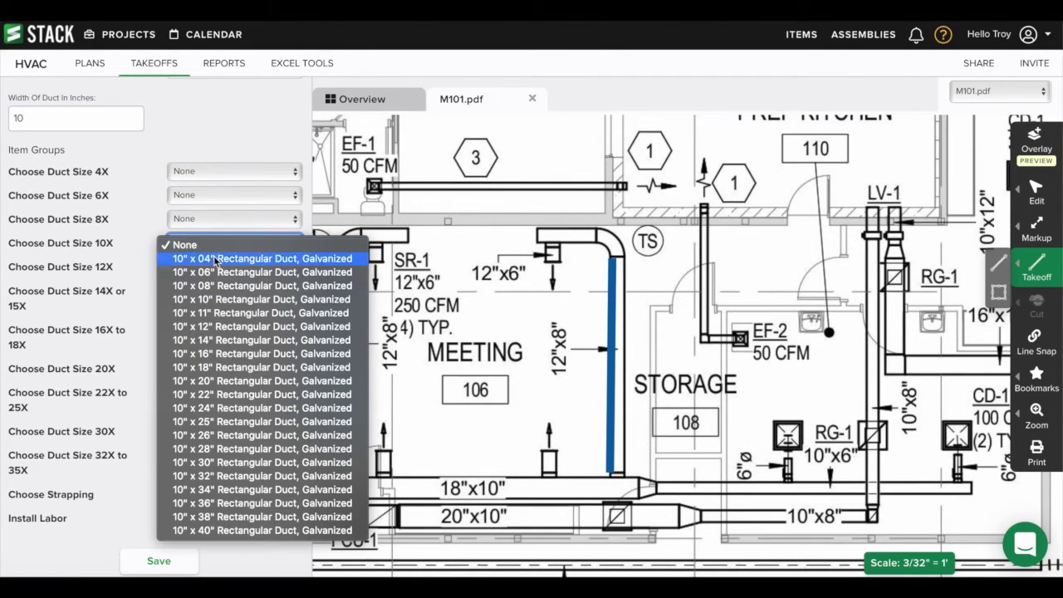
click(230, 290)
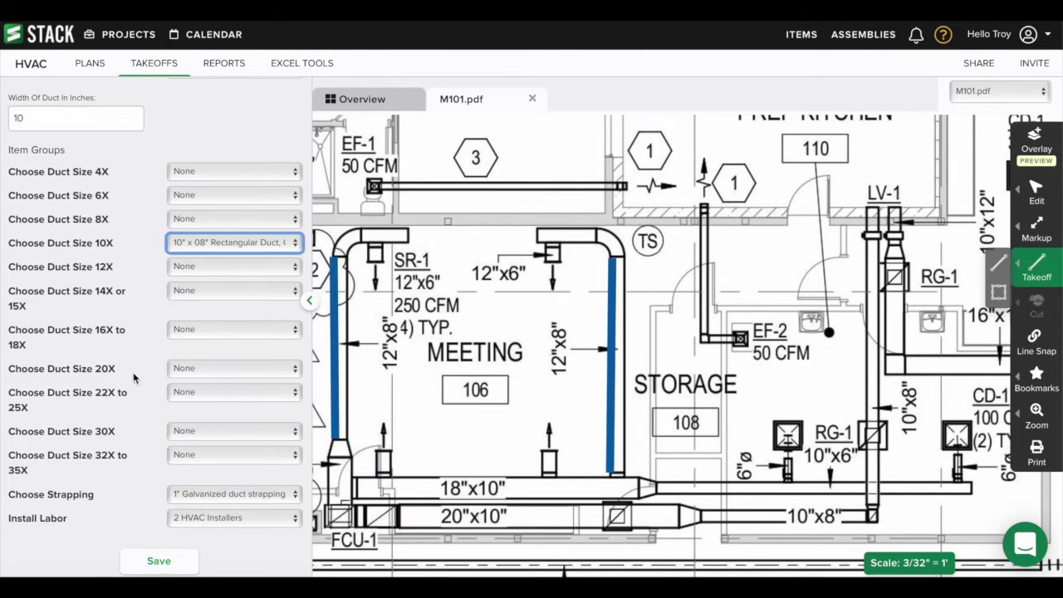
scroll(141, 499, down, 1)
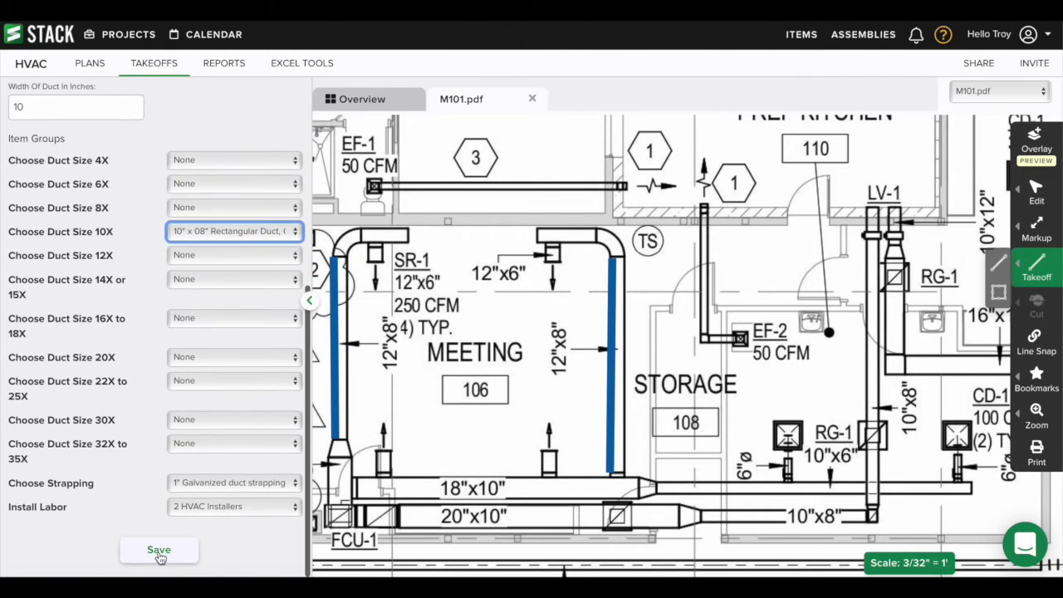
click(158, 549)
Step: Assign 18 Gauge to the 10x8 takeoff and measure the horizontal 10"x8" duct run below storage room 108
scroll(197, 492, down, 4)
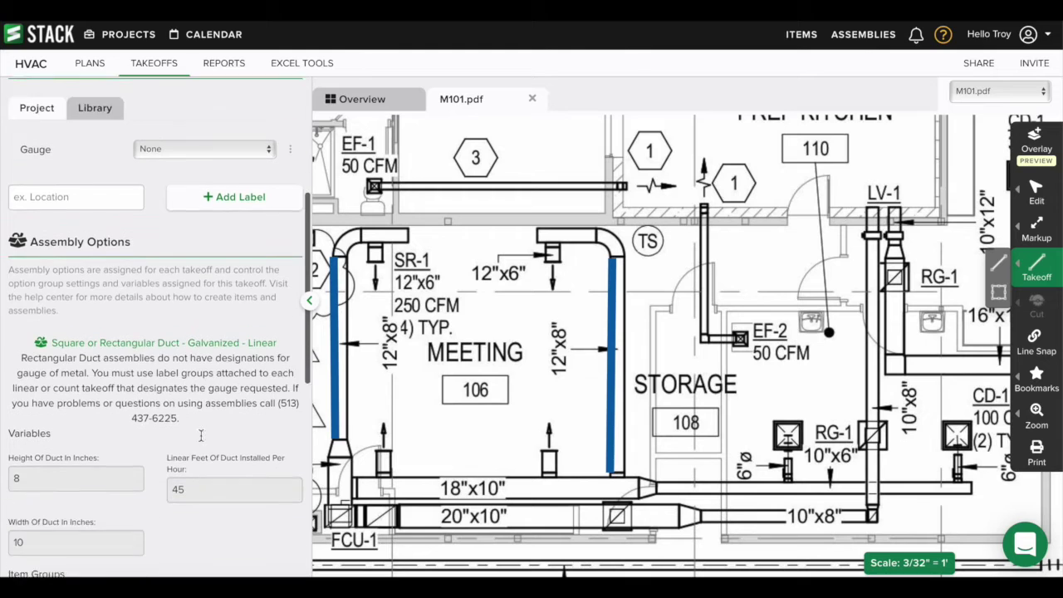
scroll(201, 435, up, 5)
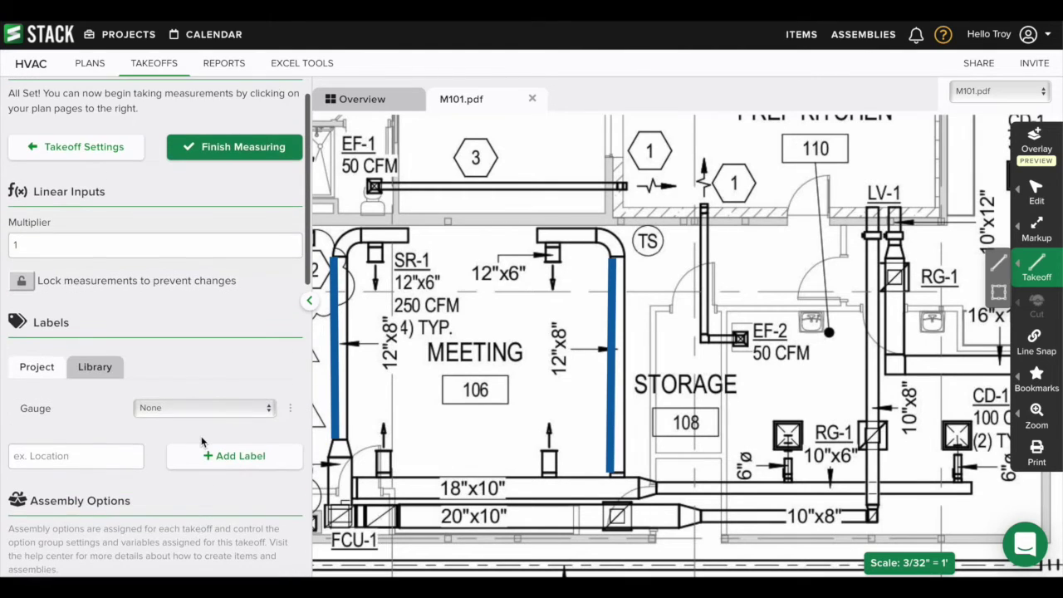
scroll(201, 435, up, 1)
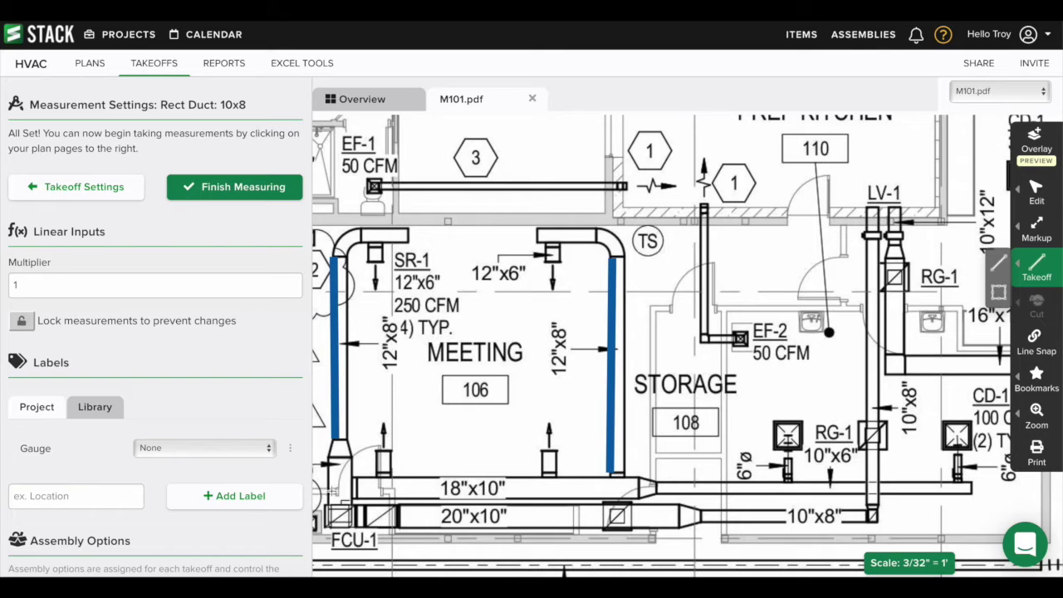
click(228, 451)
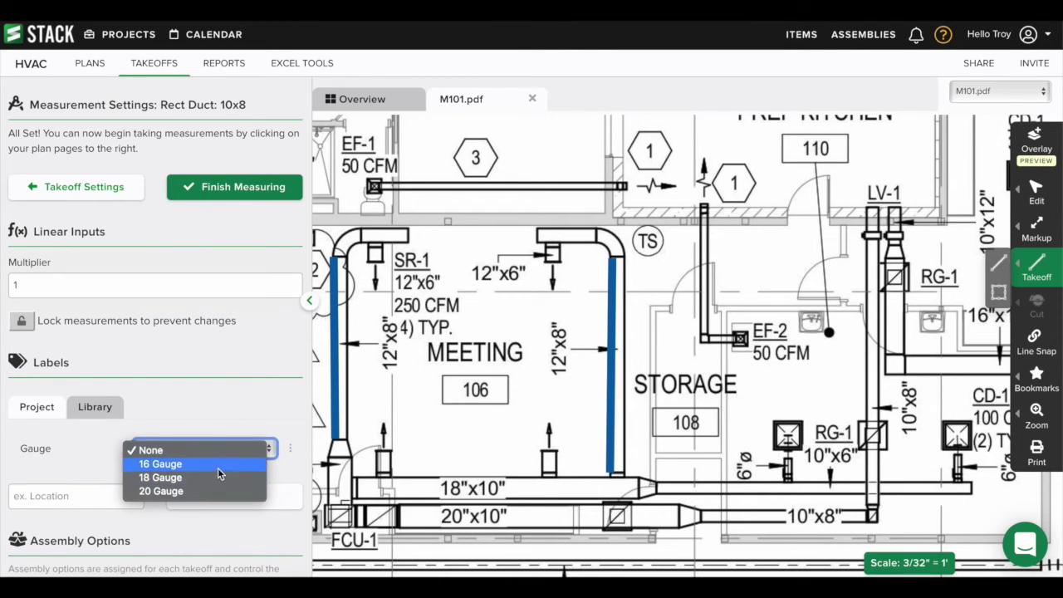
click(220, 477)
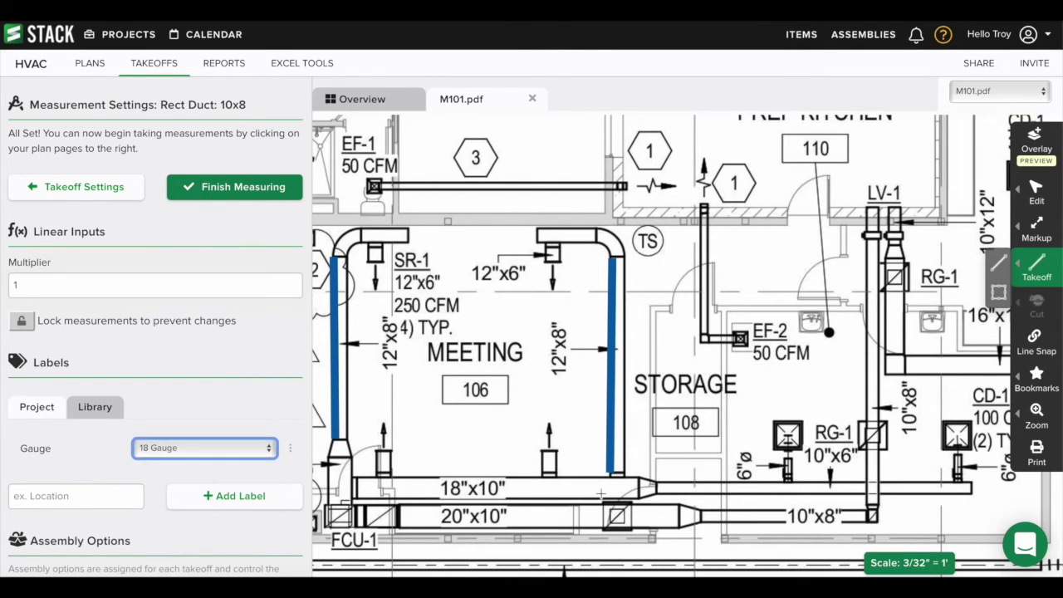
click(702, 510)
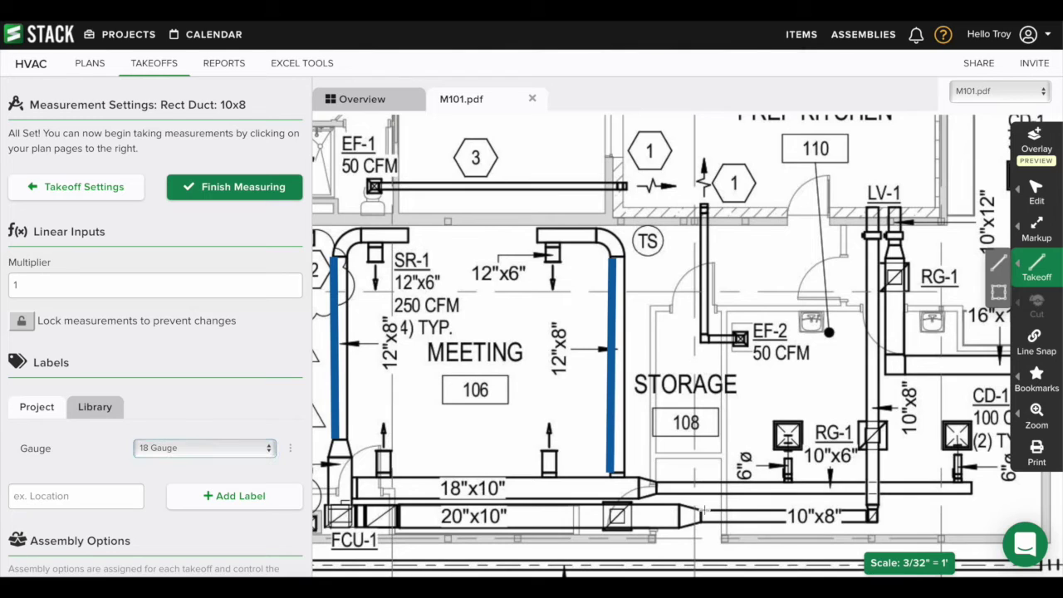
double_click(864, 509)
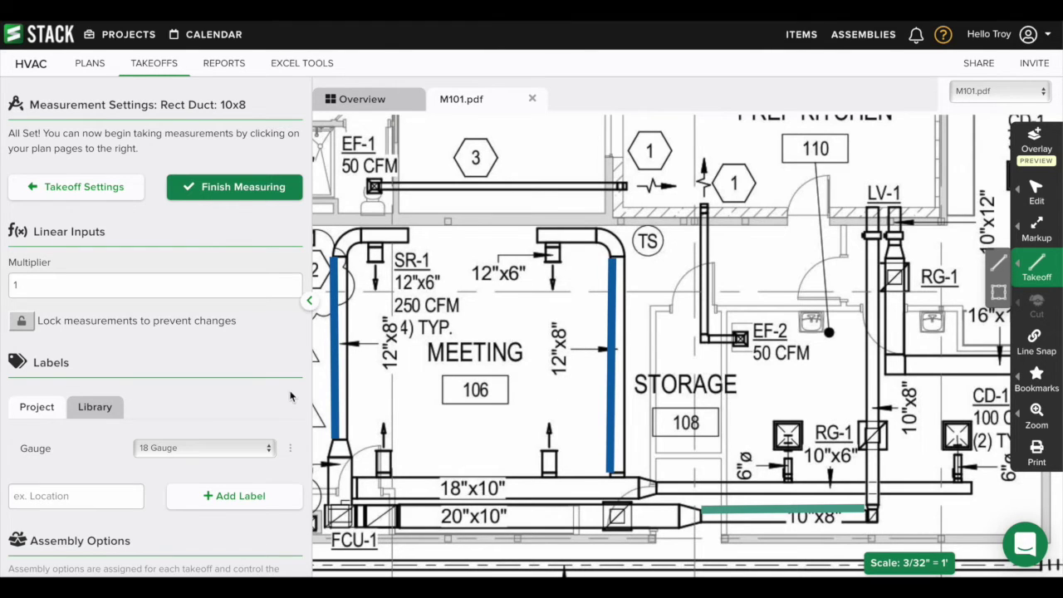
Step: Review the assembly options of the 10x8 duct takeoff and finish measuring it
scroll(164, 394, down, 10)
scroll(214, 410, down, 1)
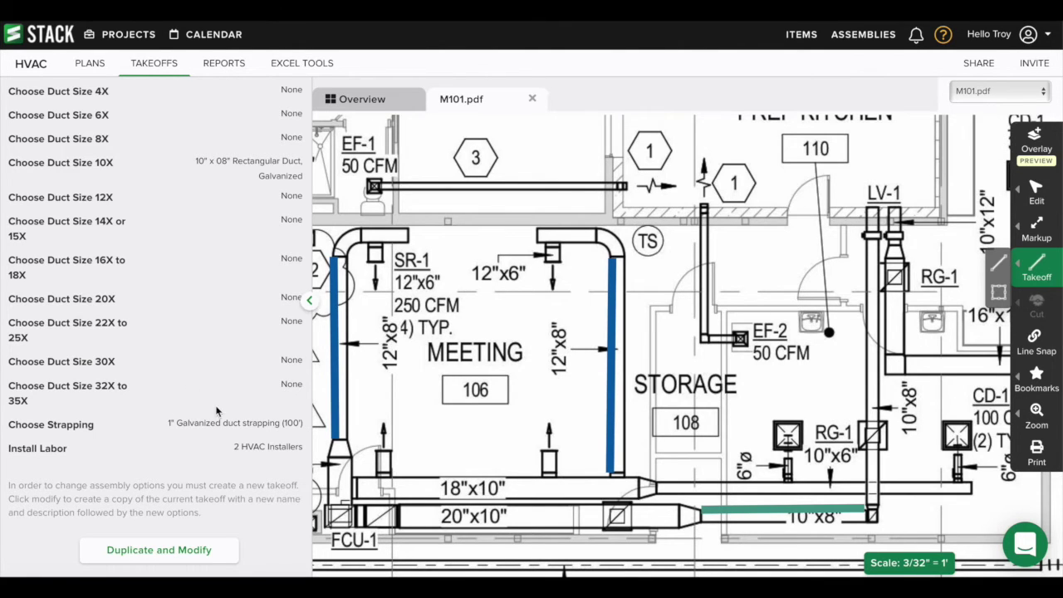
scroll(218, 411, up, 2)
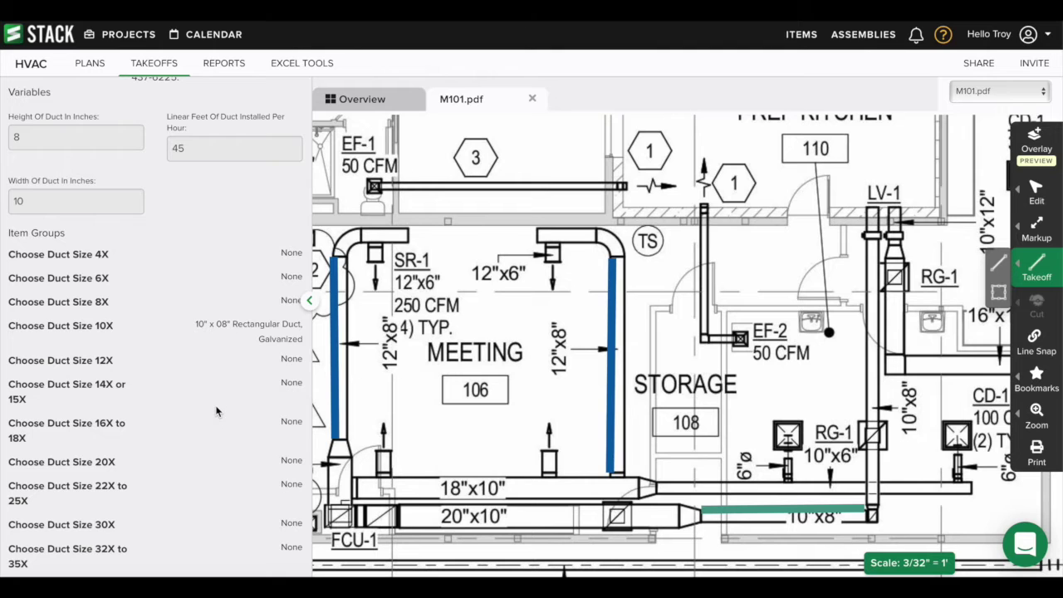
scroll(216, 411, up, 2)
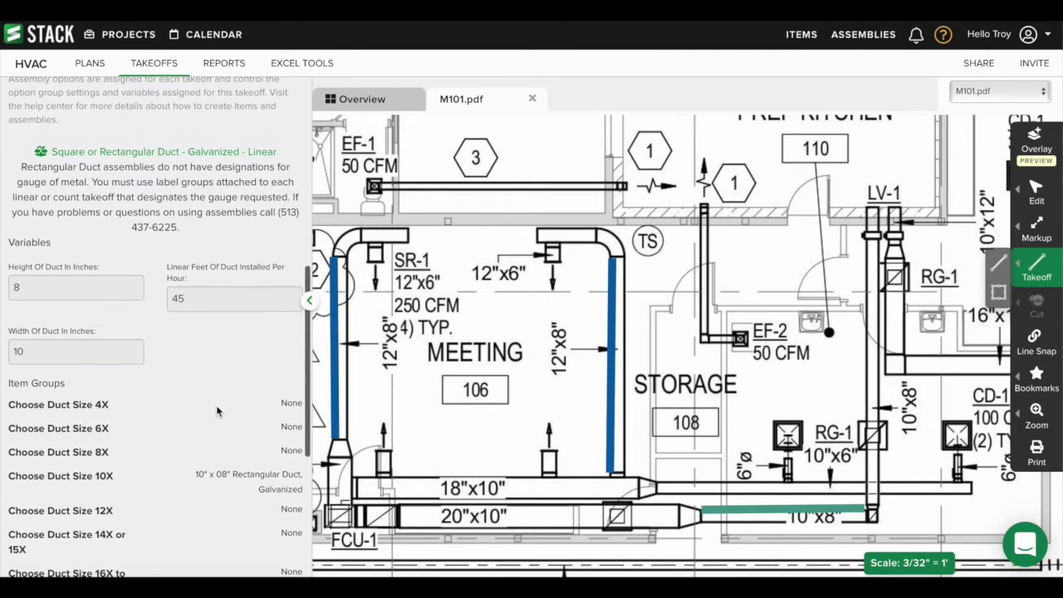
scroll(218, 412, up, 6)
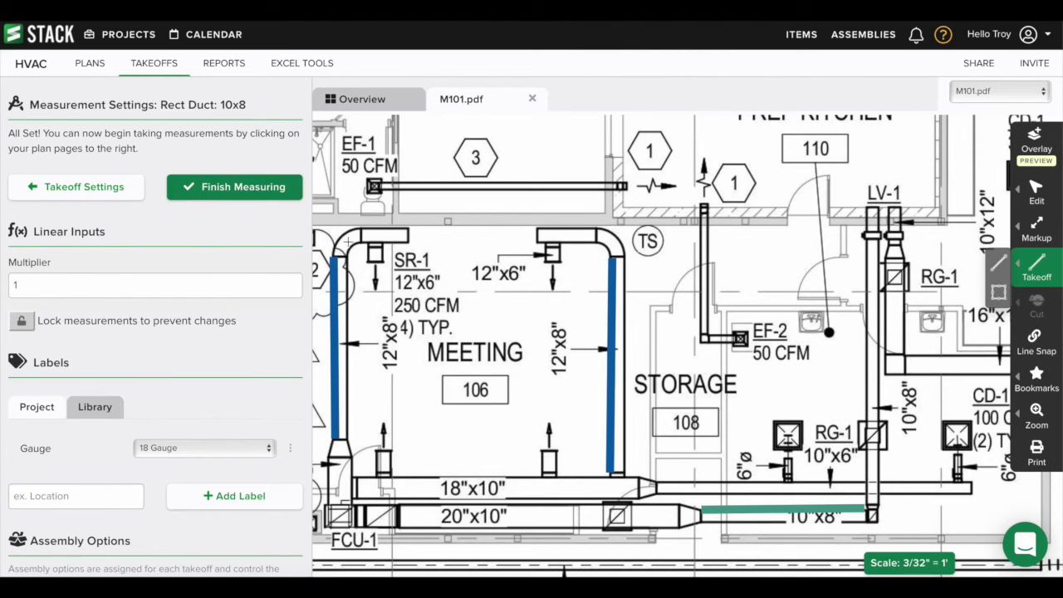
click(256, 197)
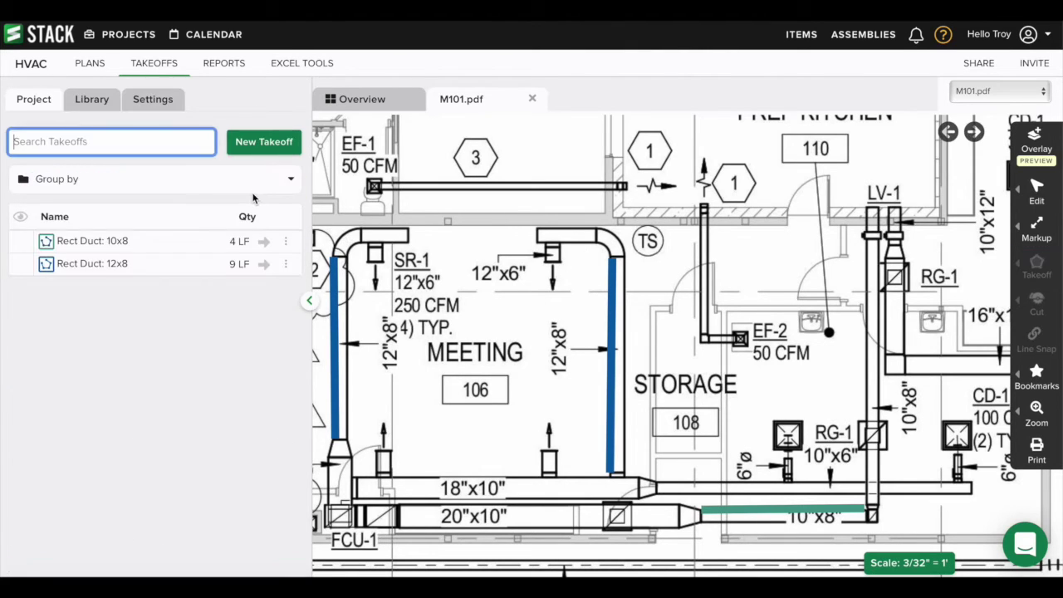
Step: Create a new takeoff named Elbow with the Count measurement type
click(247, 143)
click(95, 161)
text(E)
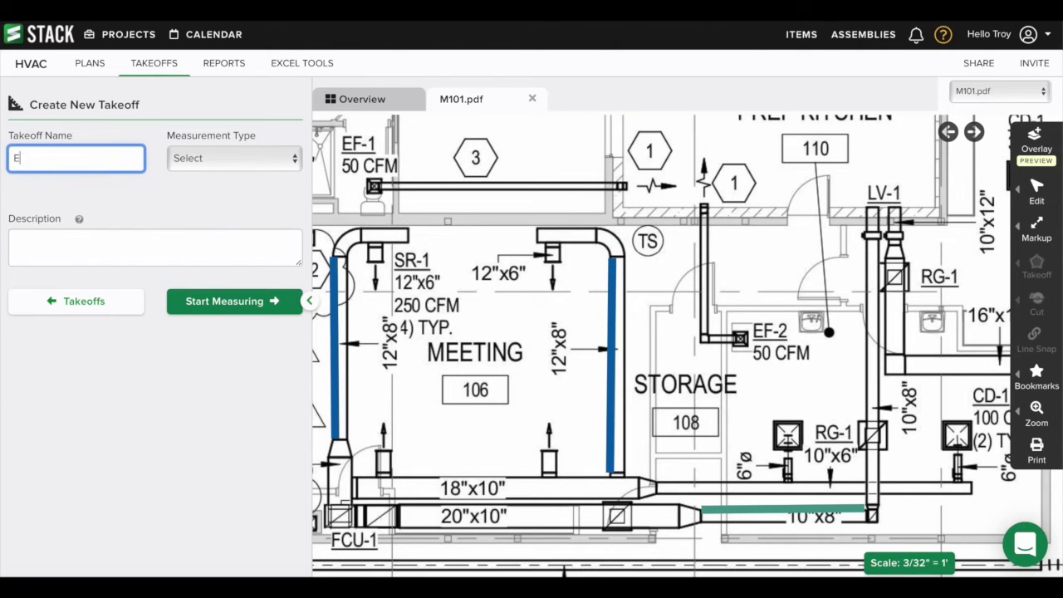
text(lbow)
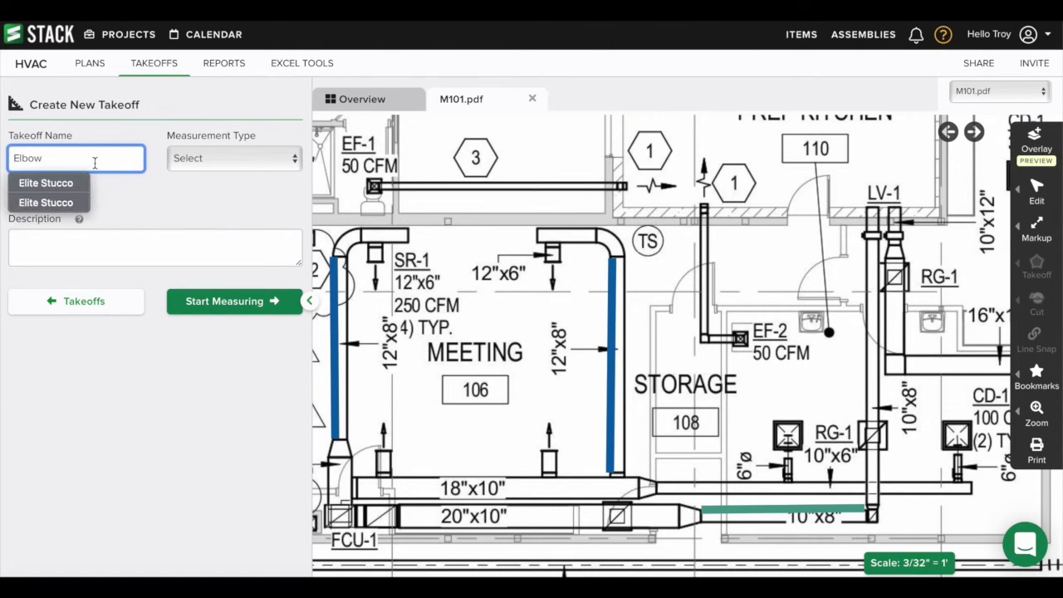
click(192, 166)
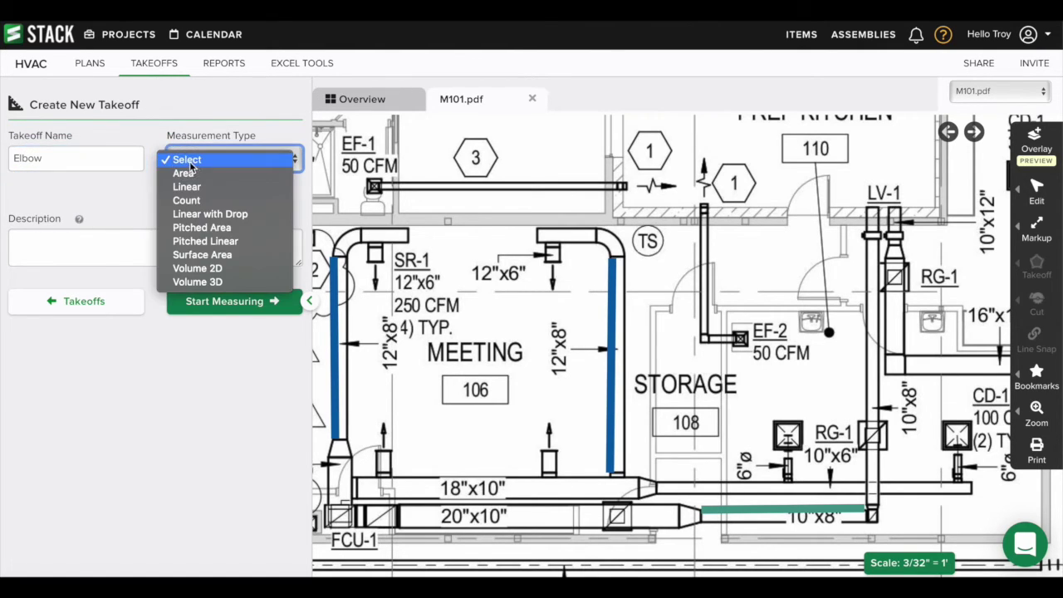
click(204, 202)
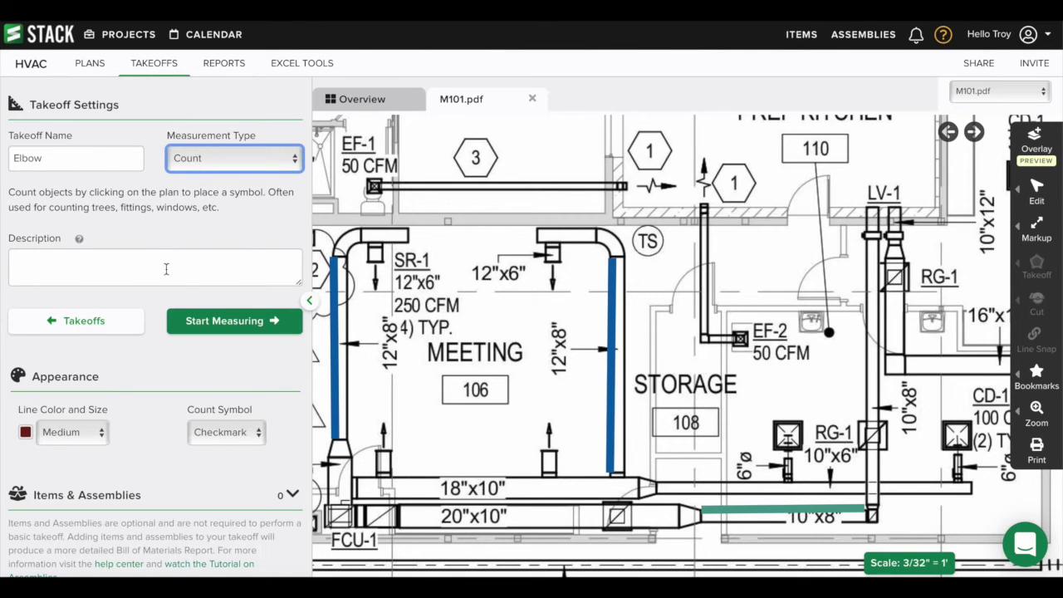
Step: Add the STACK assembly Transitions for Sq/Rectangular Duct - Count, from the HVAC installers' Rectangular Ductwork folder, to the Elbow takeoff
scroll(168, 447, down, 1)
click(159, 541)
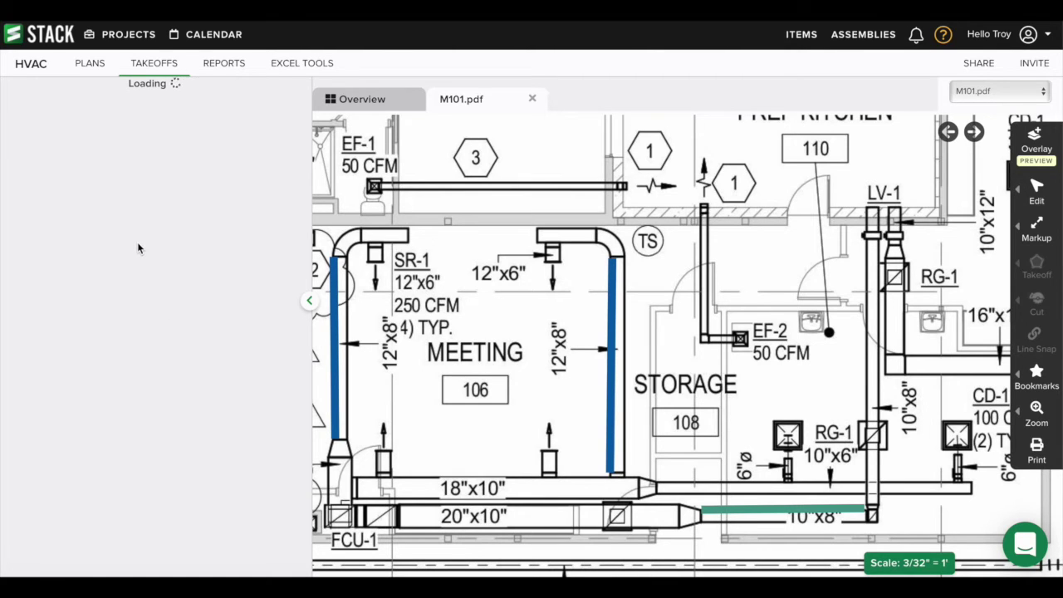
scroll(126, 263, down, 10)
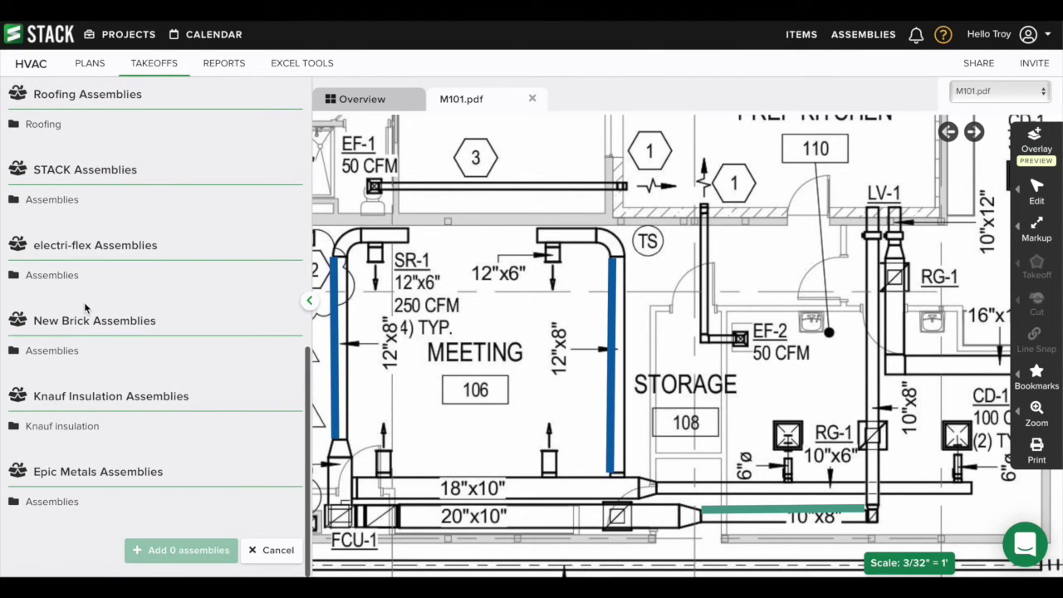
click(50, 202)
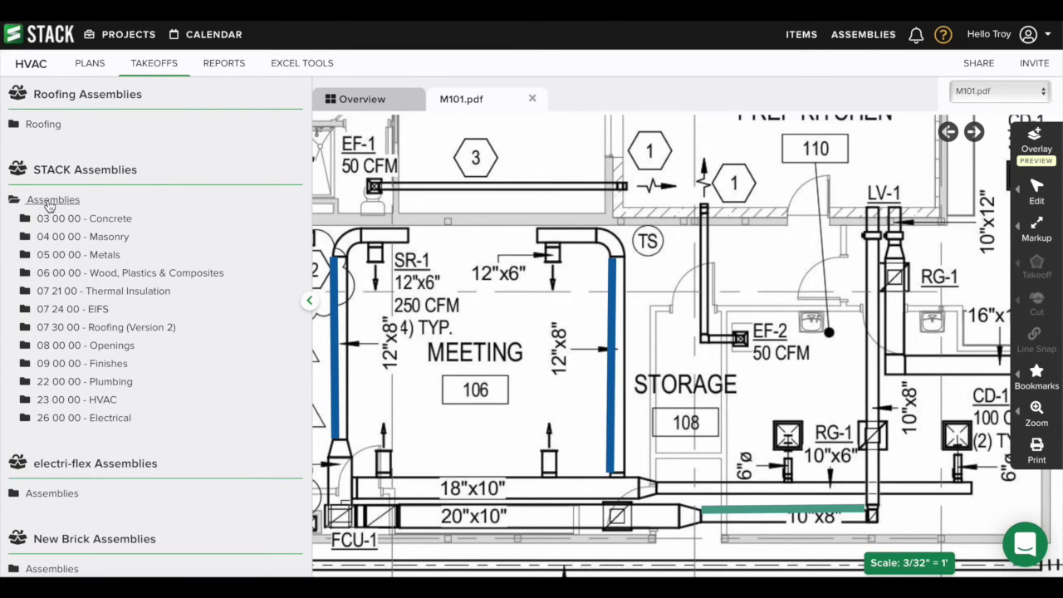
click(107, 401)
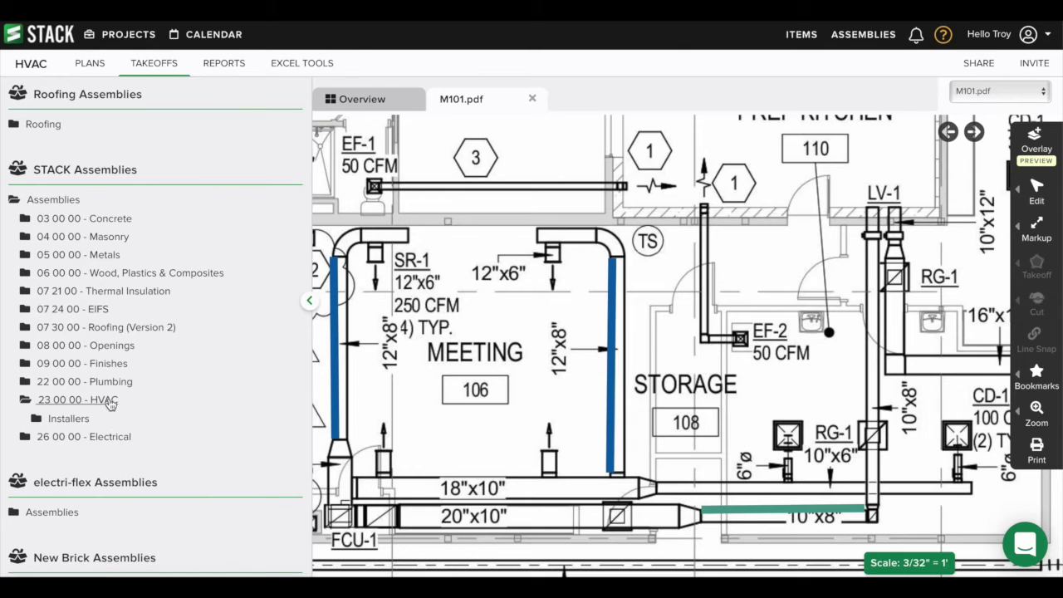
click(81, 419)
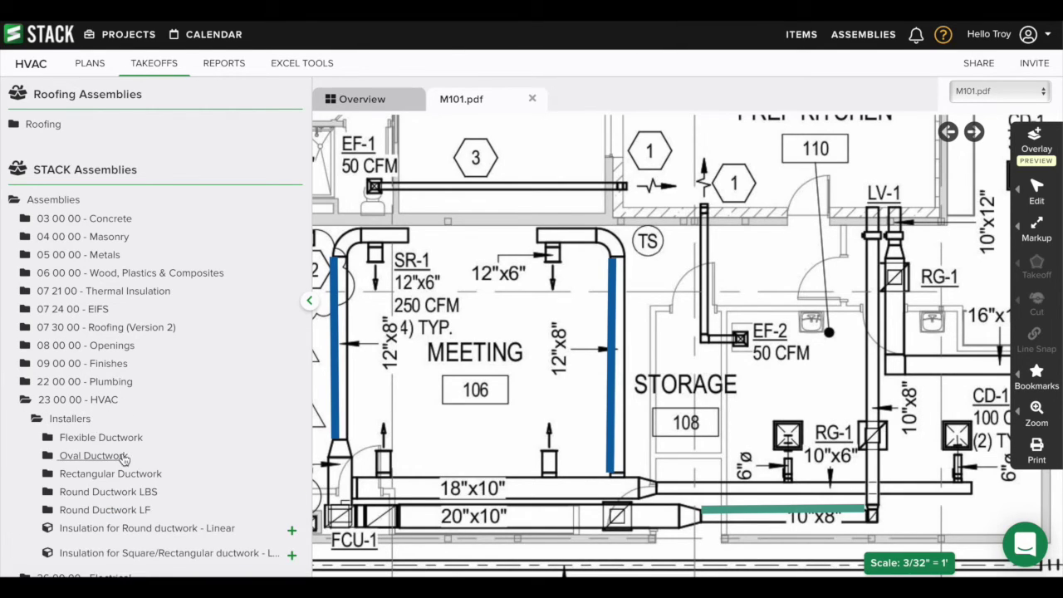
click(120, 474)
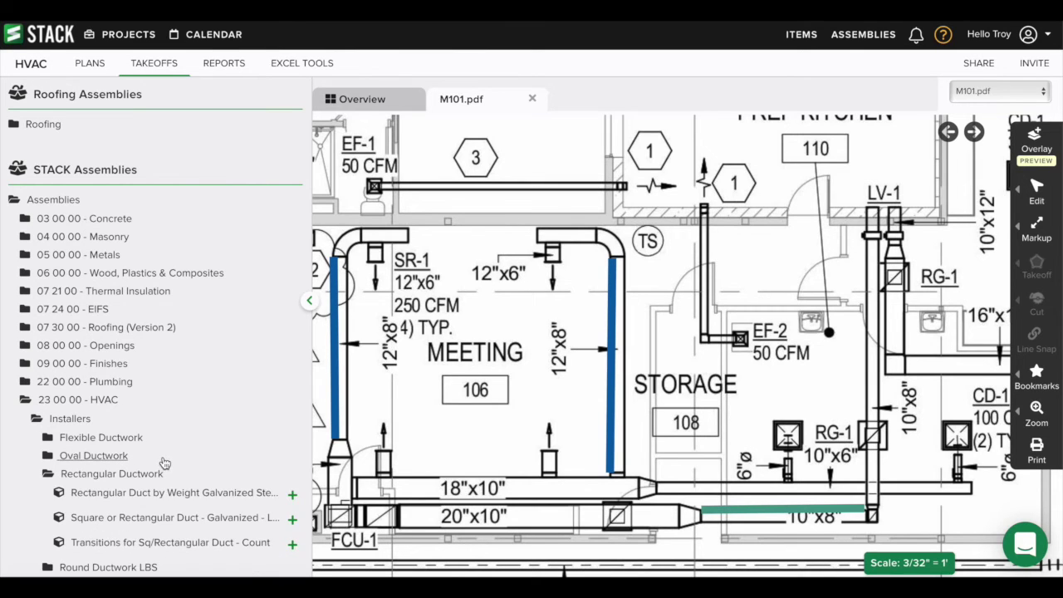
scroll(164, 462, down, 1)
click(184, 508)
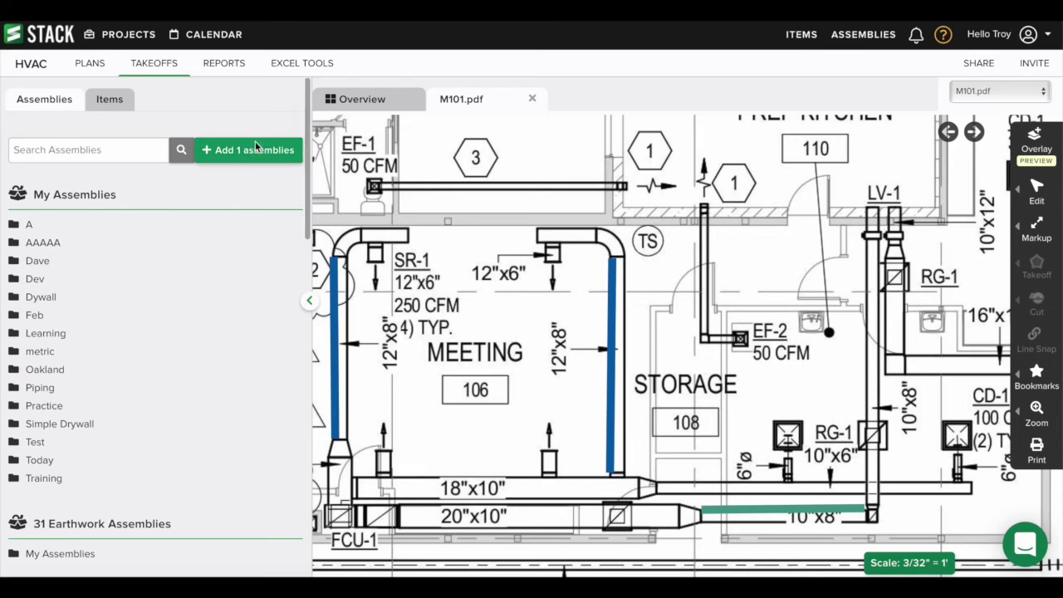
click(255, 148)
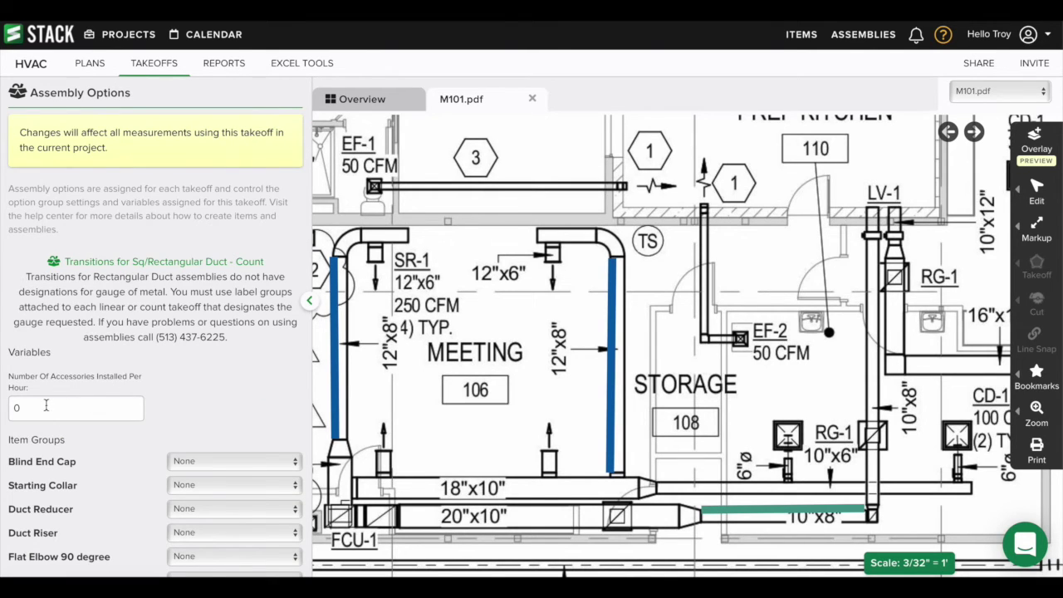
Step: Set the accessories installed per hour to 12 and choose Flat Elbow 8" x 10" 90 degree as the 90-degree flat elbow
drag(45, 406, 4, 407)
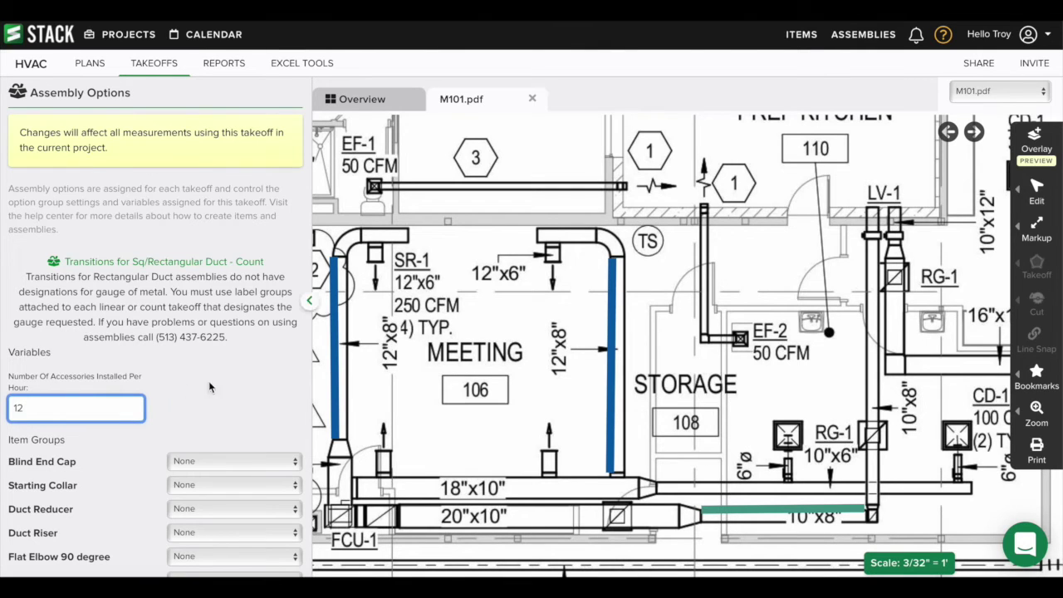
scroll(225, 376, down, 3)
scroll(225, 376, down, 1)
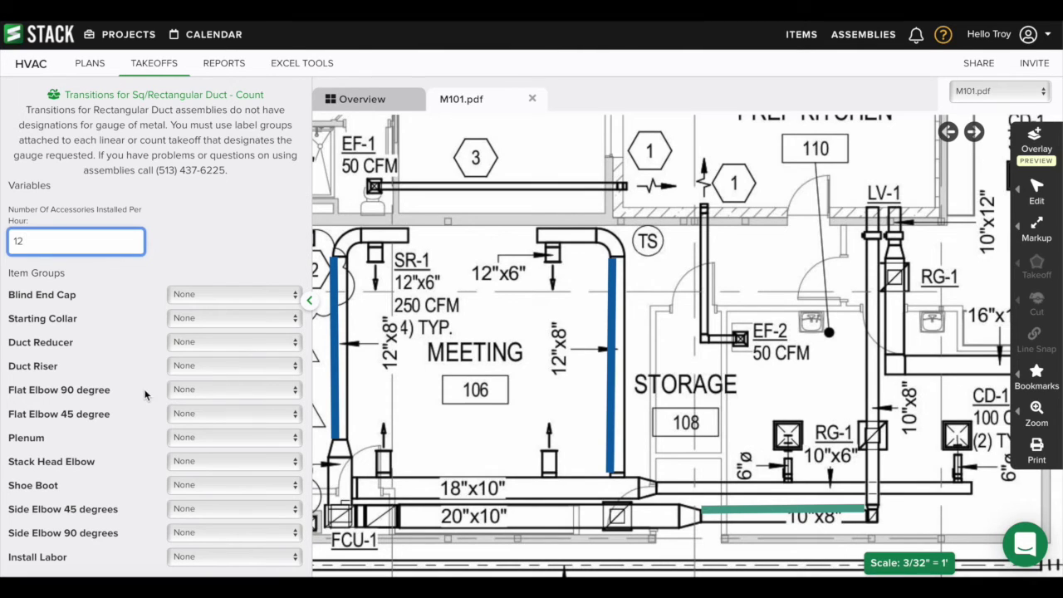
click(205, 388)
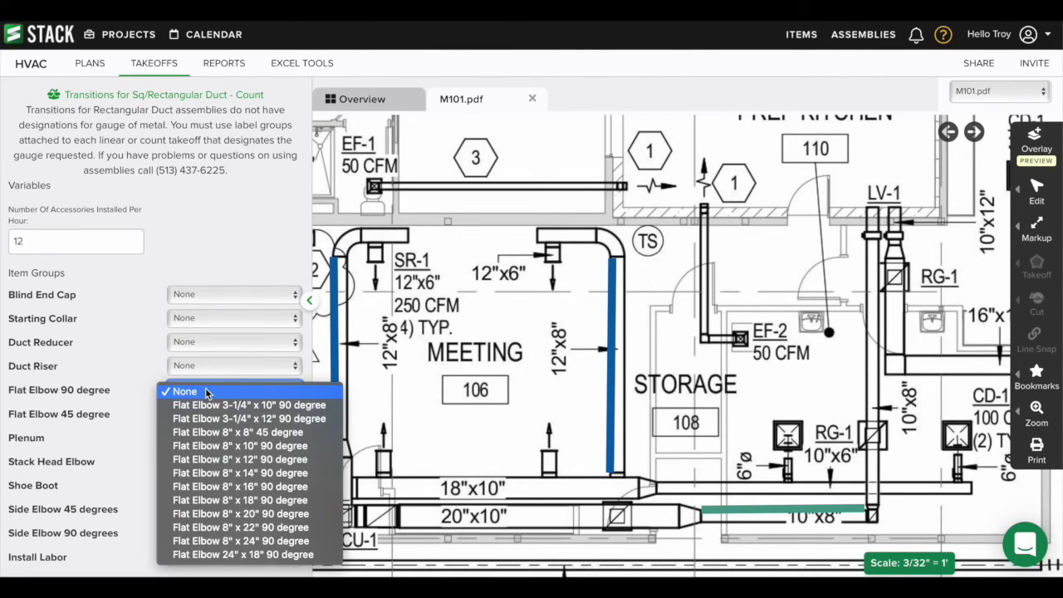
click(254, 446)
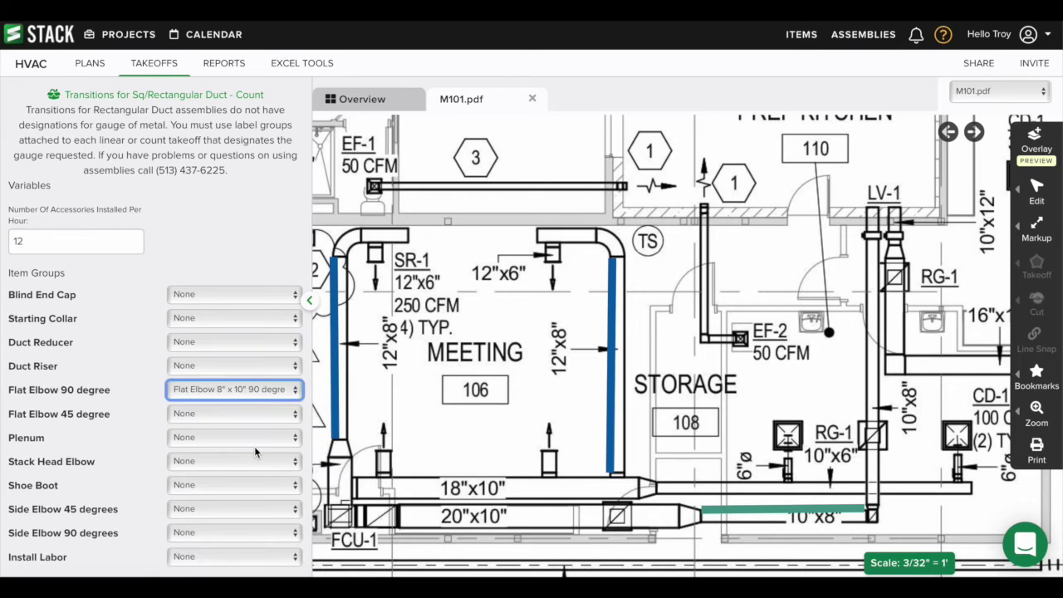
Step: Set the install labor to 2 HVAC Installers and save the assembly options
scroll(147, 455, down, 1)
click(207, 504)
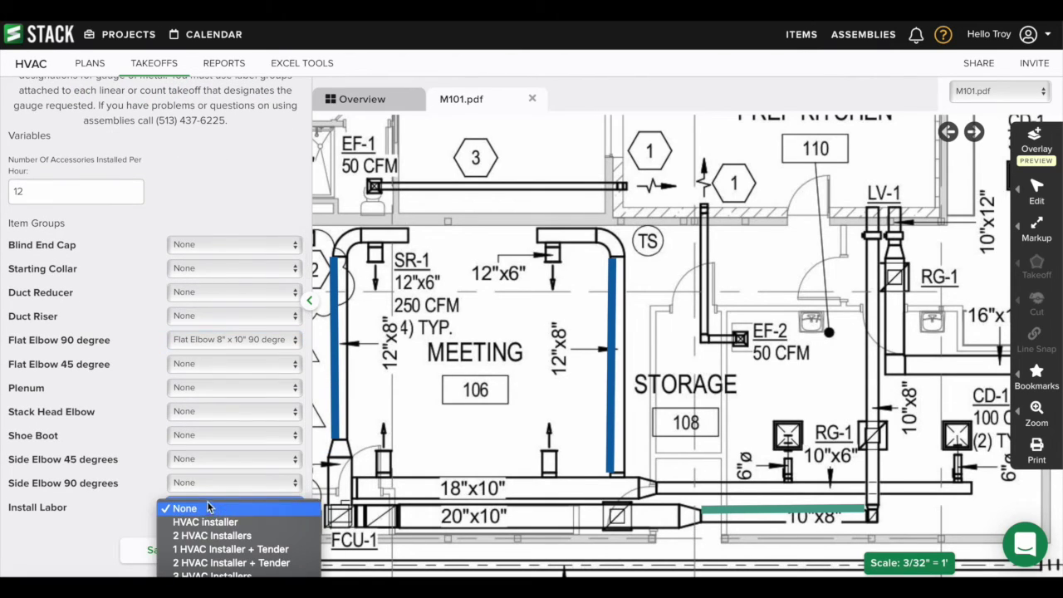
key(Return)
click(158, 550)
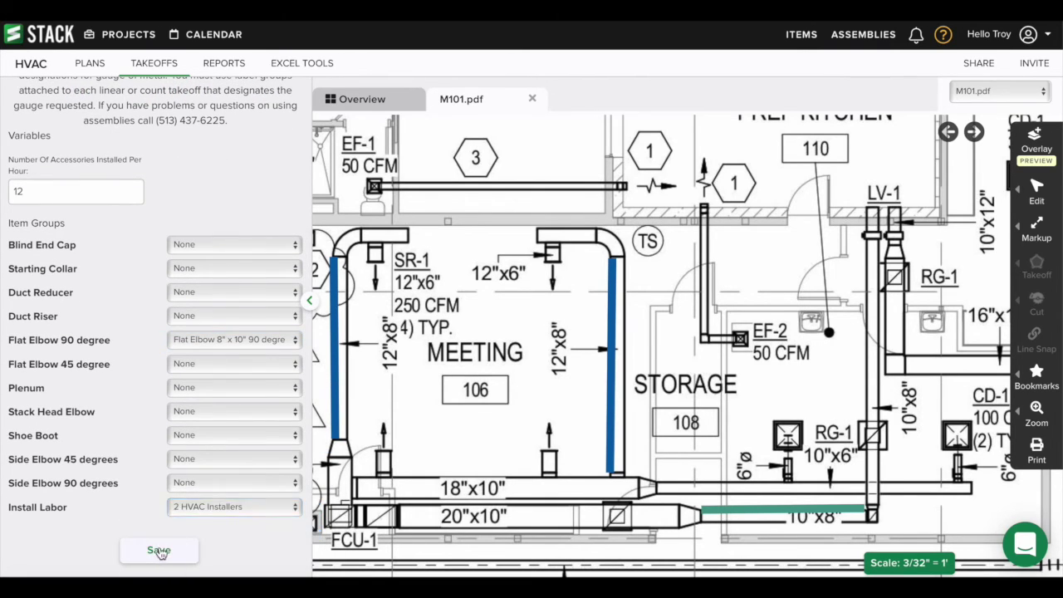
Step: Count the two duct elbows at the upper corners of meeting room 106 and finish measuring
click(214, 320)
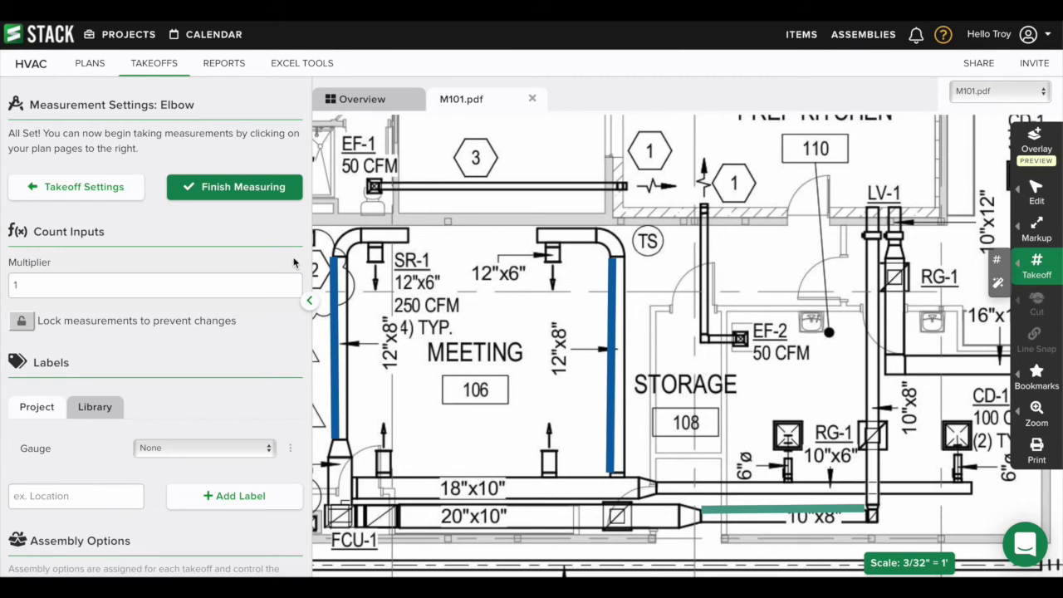
click(345, 248)
click(616, 243)
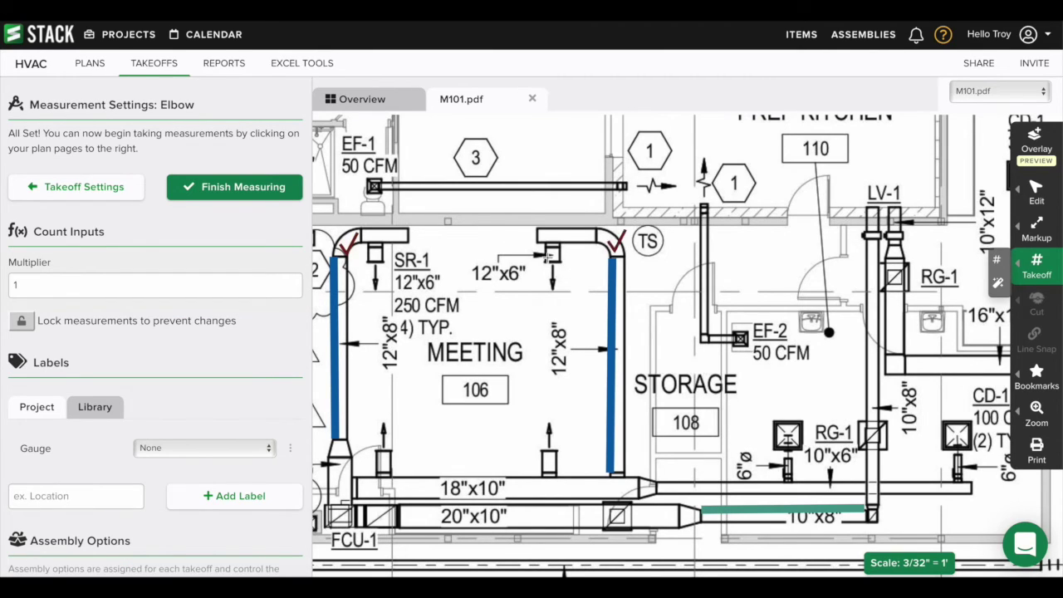
click(238, 188)
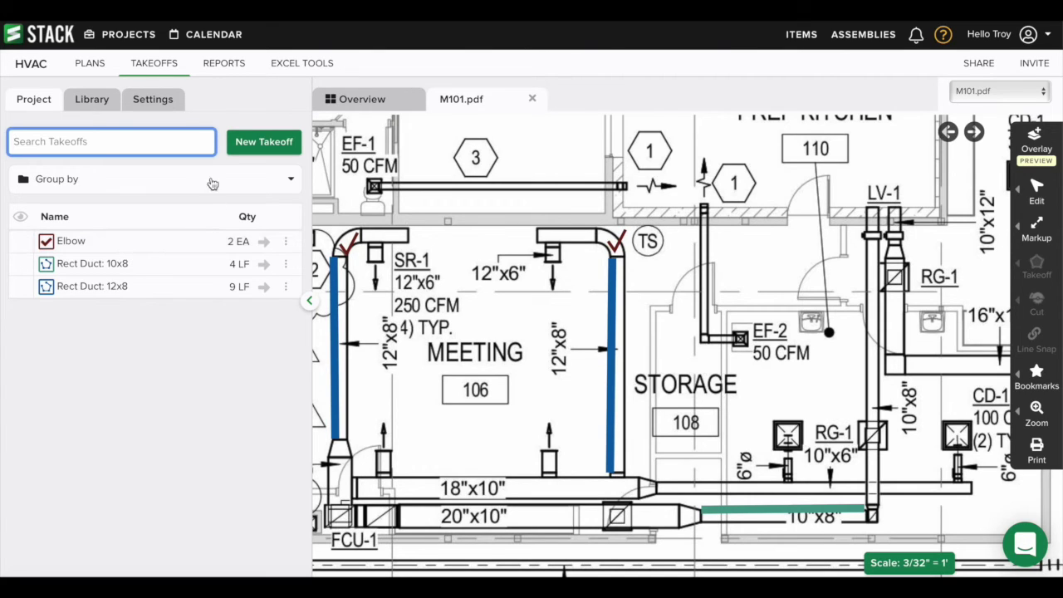
Step: Open the Takeoff Quantity report and group its rows by Gauge
click(231, 73)
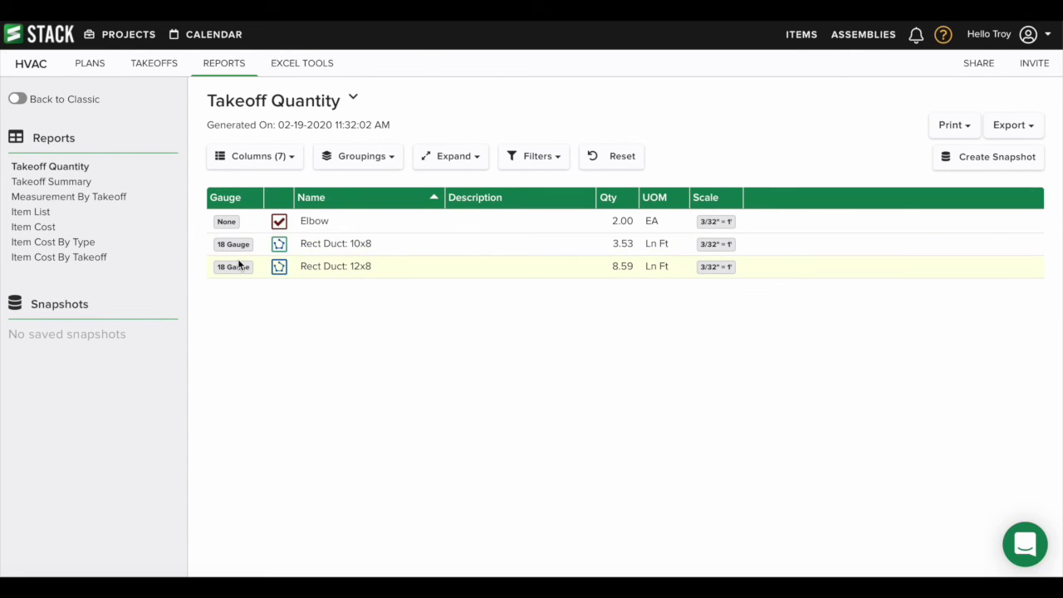
click(366, 157)
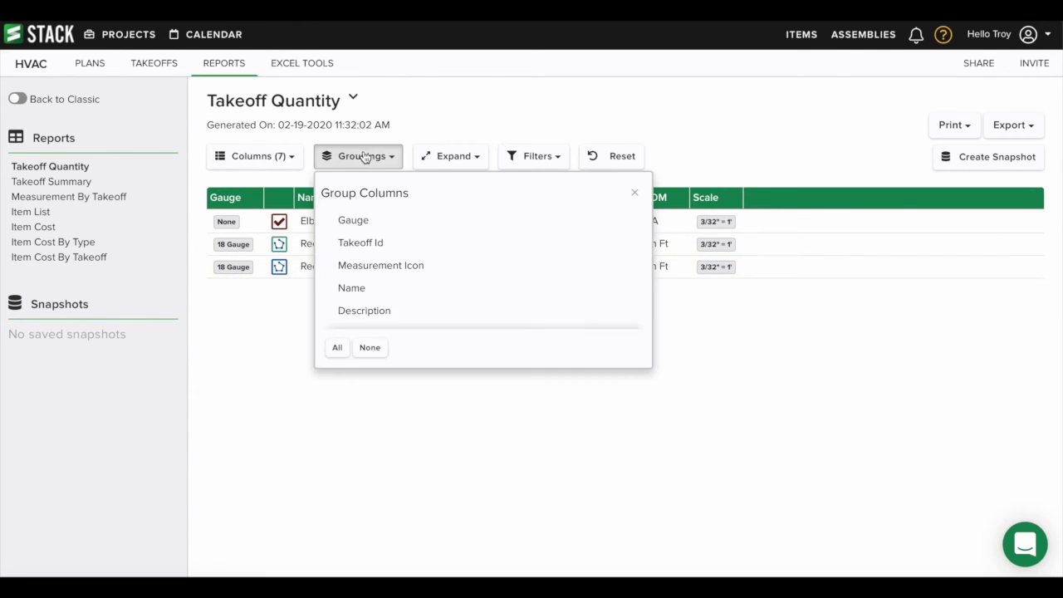
click(352, 221)
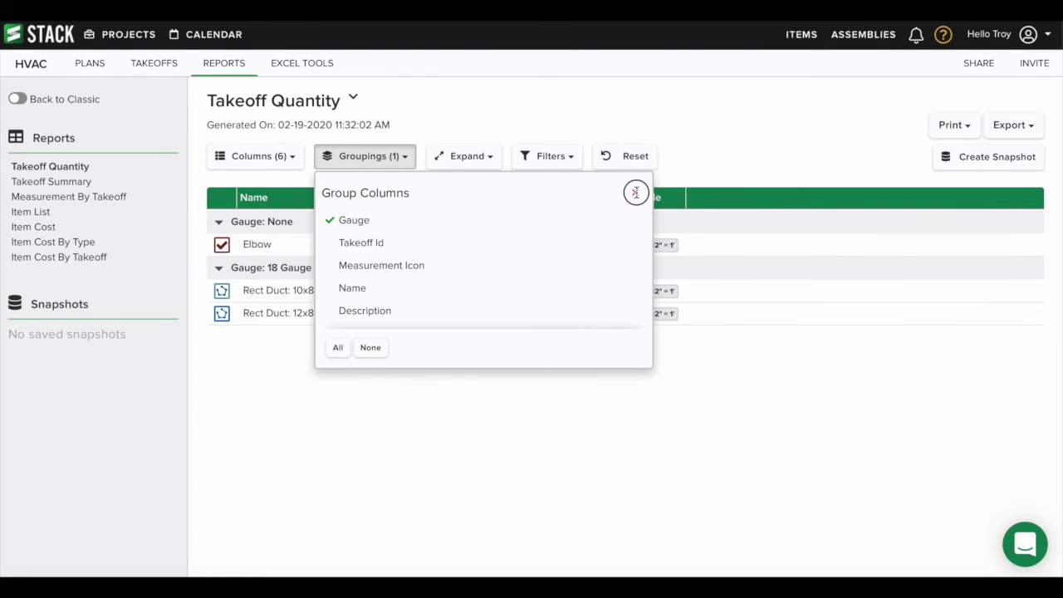
click(634, 193)
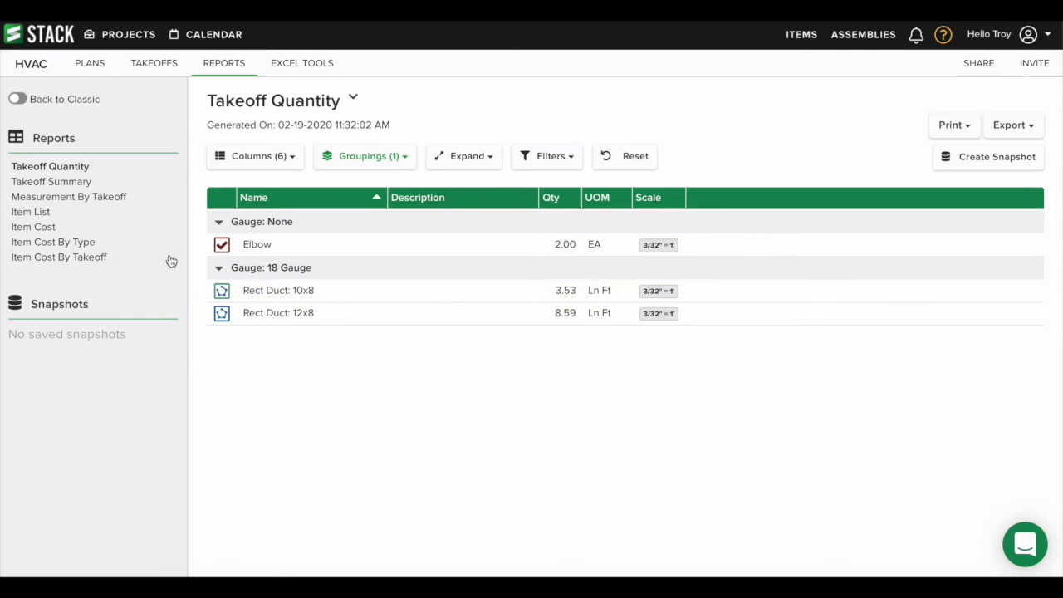
Step: View the Item Cost By Type report with its material and labor costs, and return to the takeoffs on plan M101
click(67, 243)
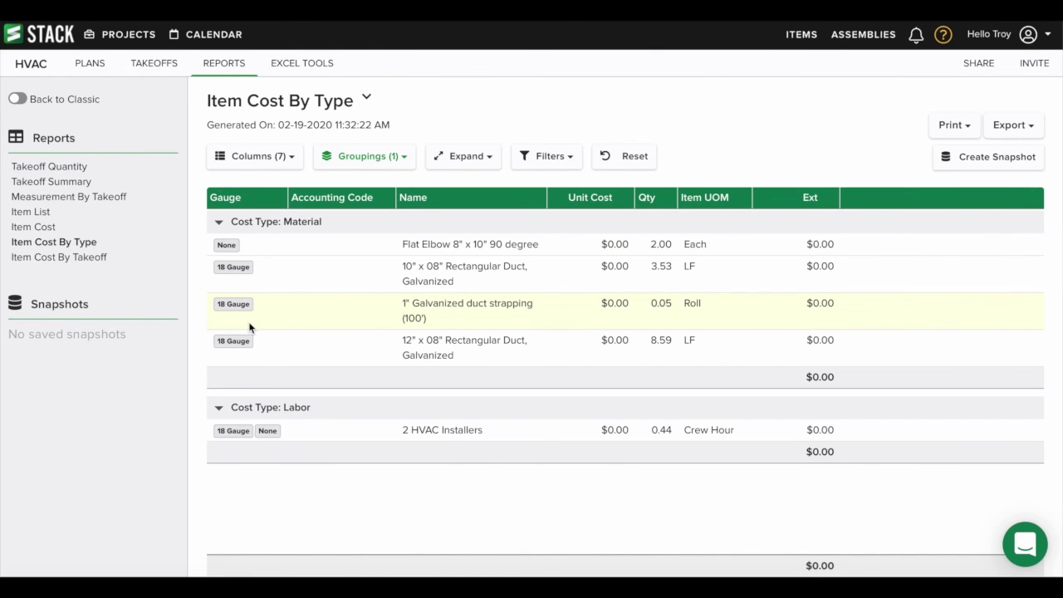
click(166, 70)
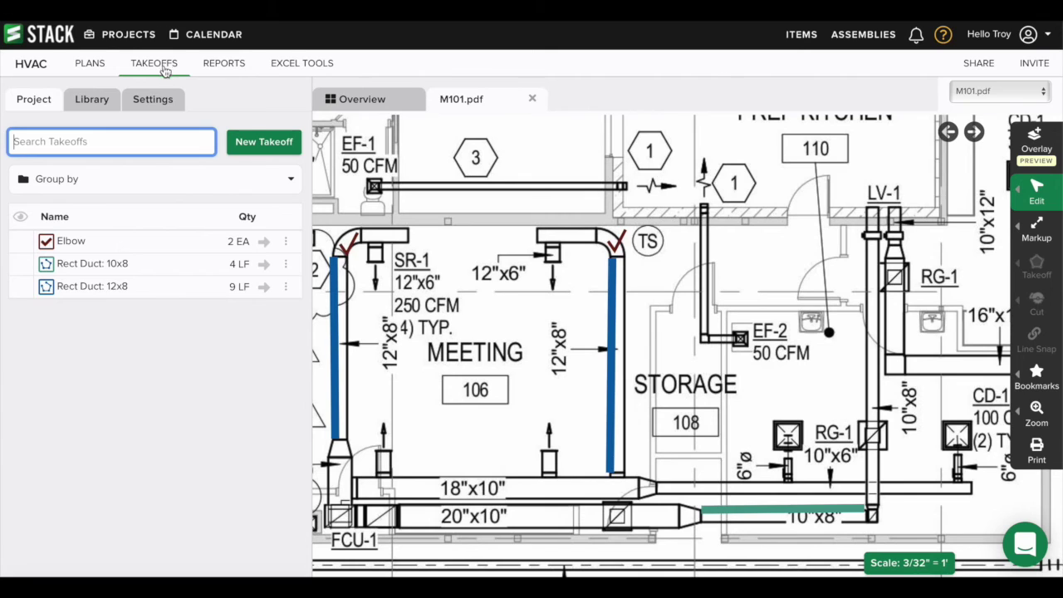
click(1029, 37)
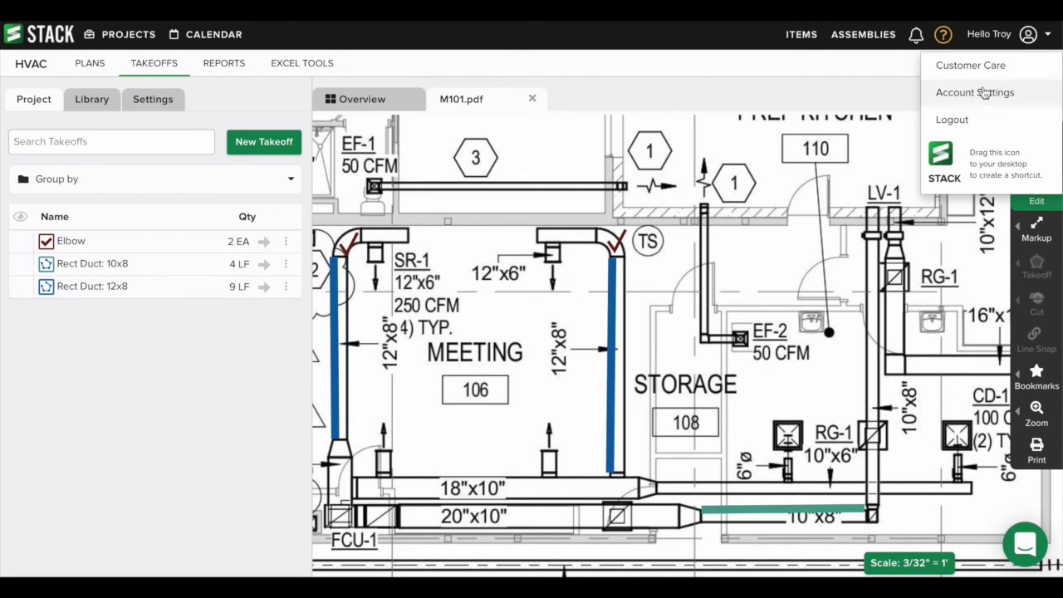
click(872, 83)
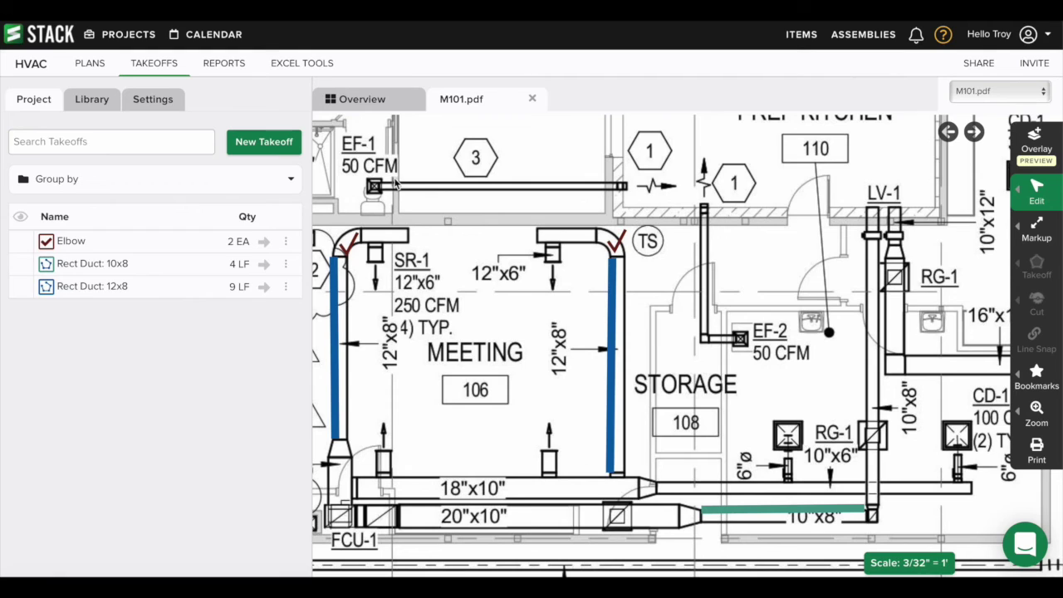
click(264, 242)
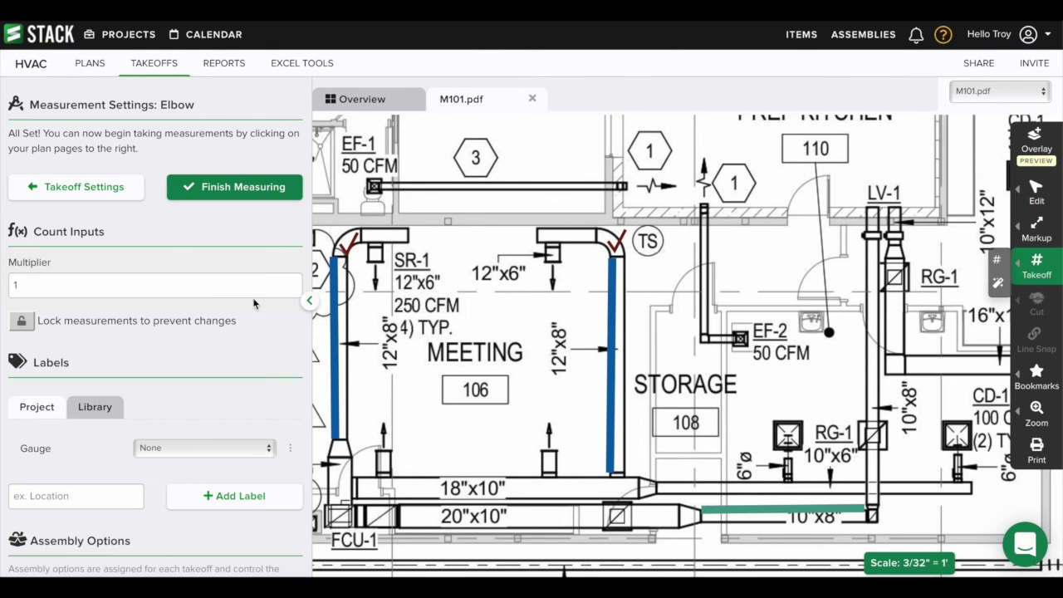
click(190, 449)
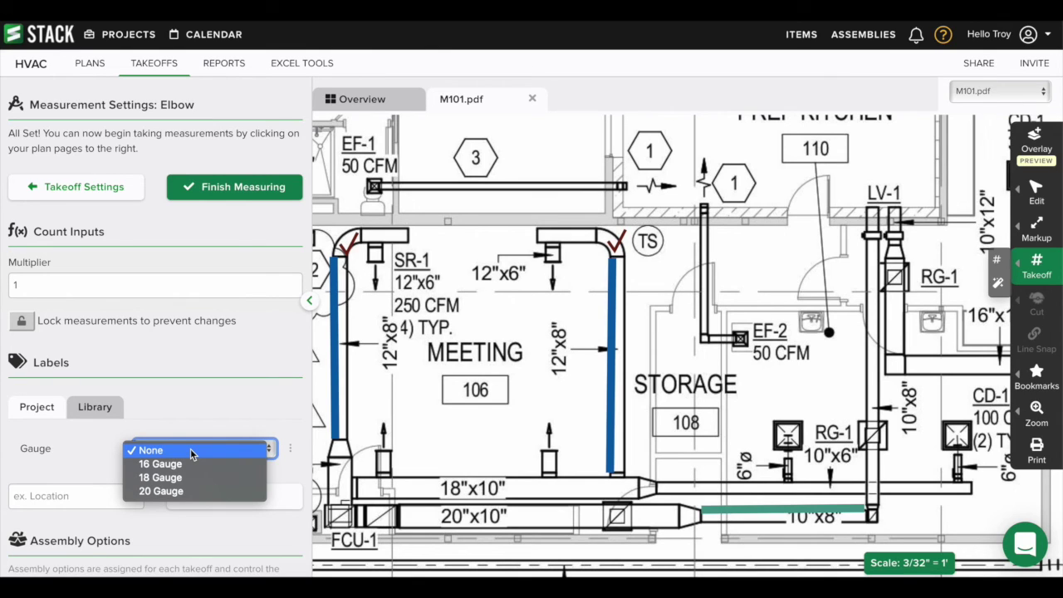
click(192, 450)
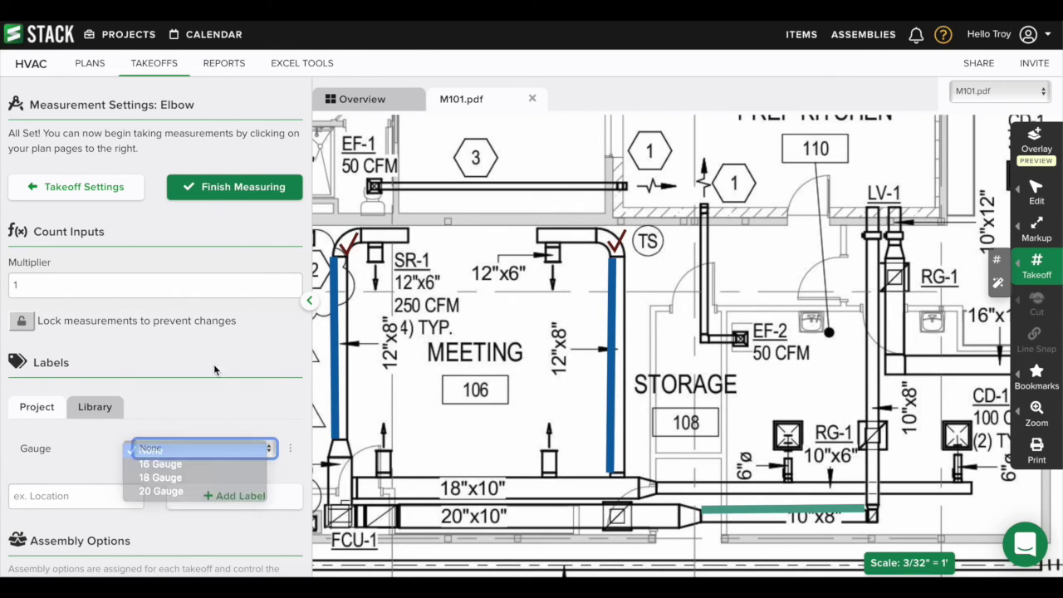
Step: Select the Rect Duct: 12x8 run along the left wall of meeting room 106, set its Gauge label to 16 Gauge and finish measuring
mouse_move(1037, 191)
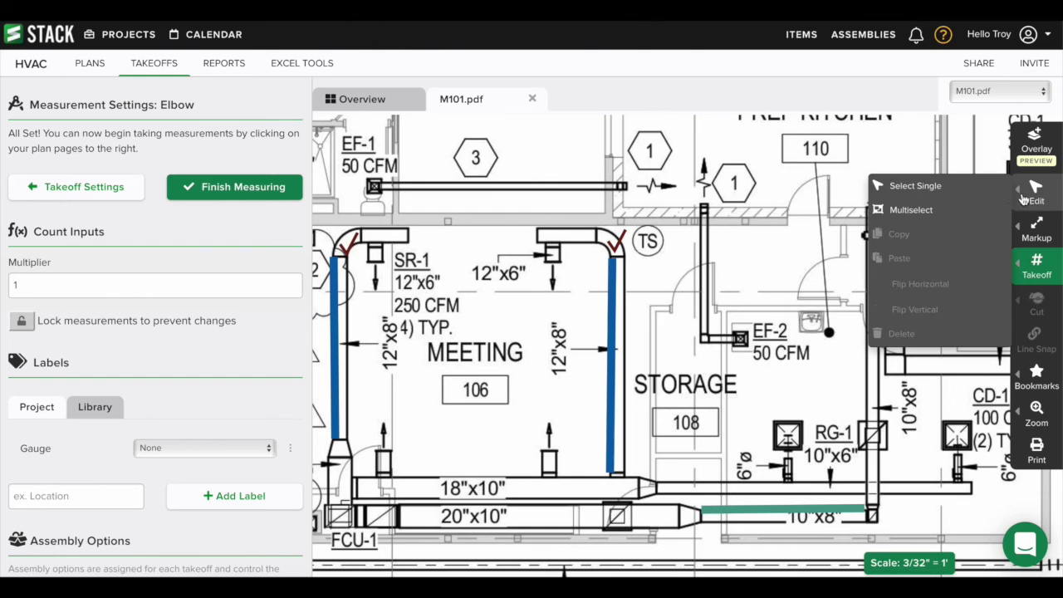
click(956, 184)
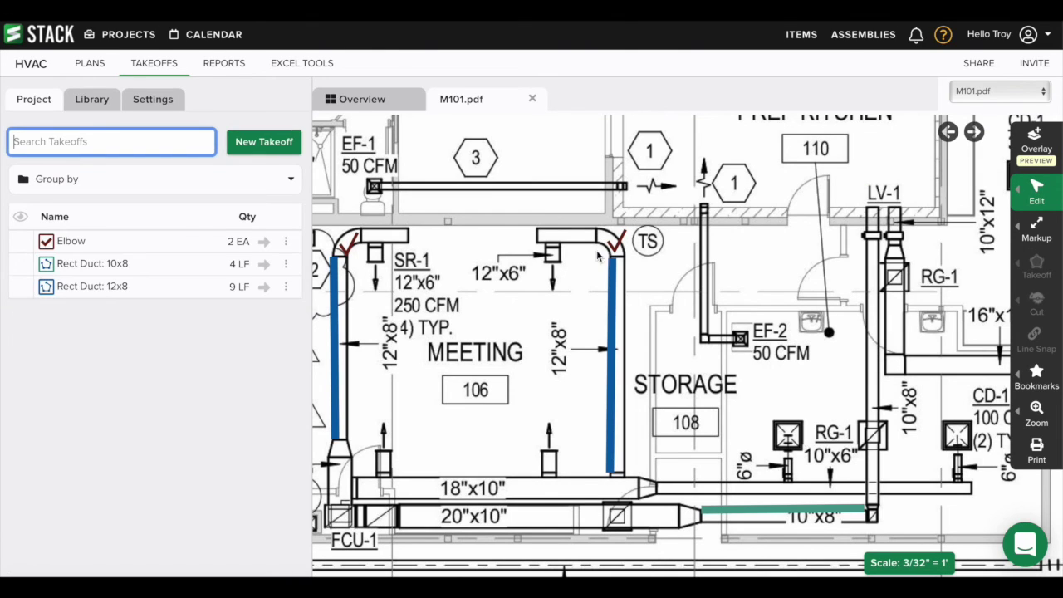
click(335, 278)
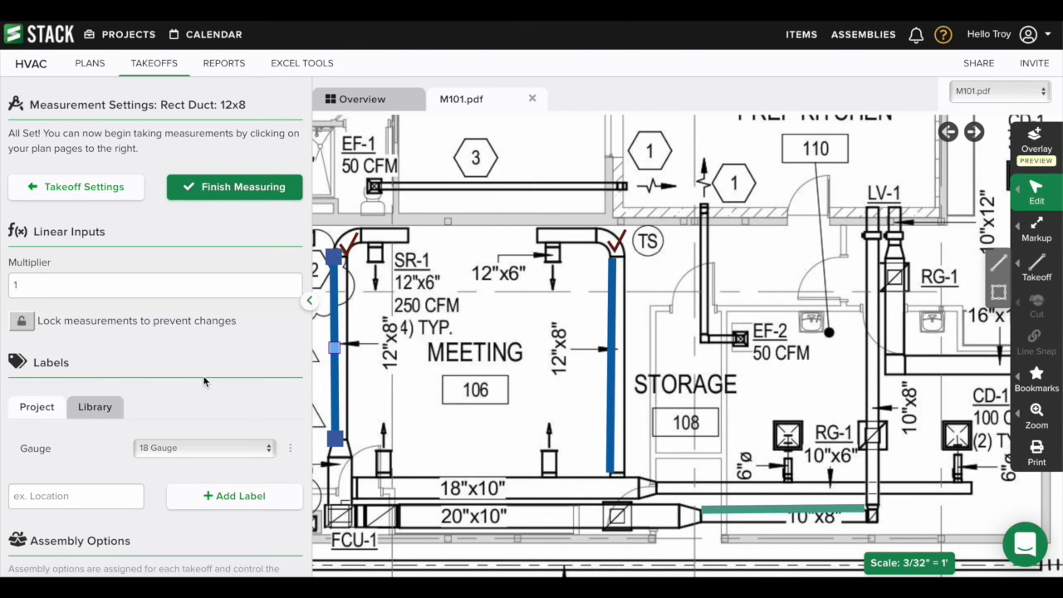
click(176, 453)
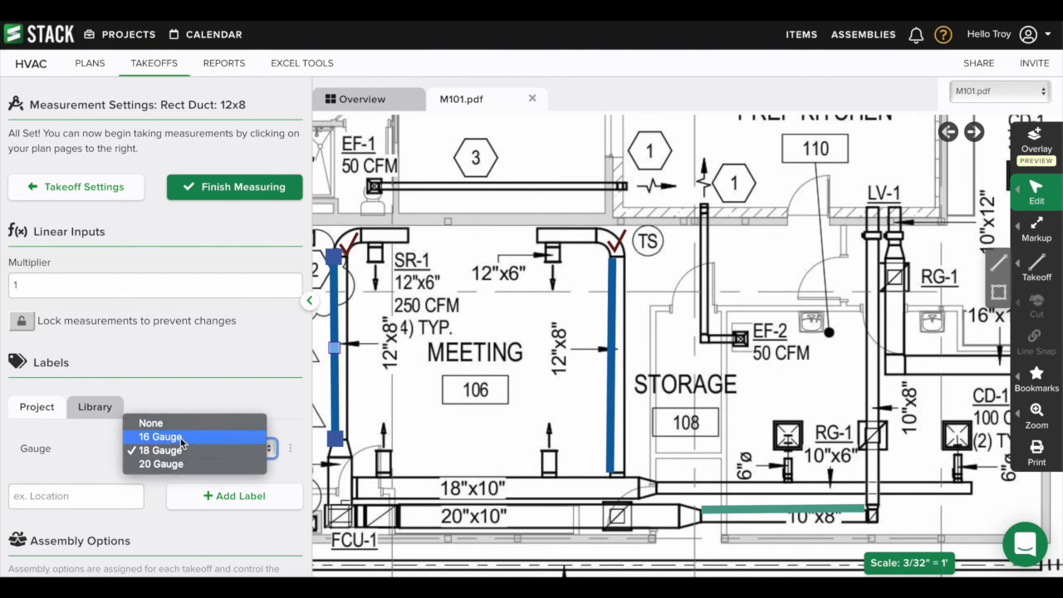
click(182, 438)
click(270, 199)
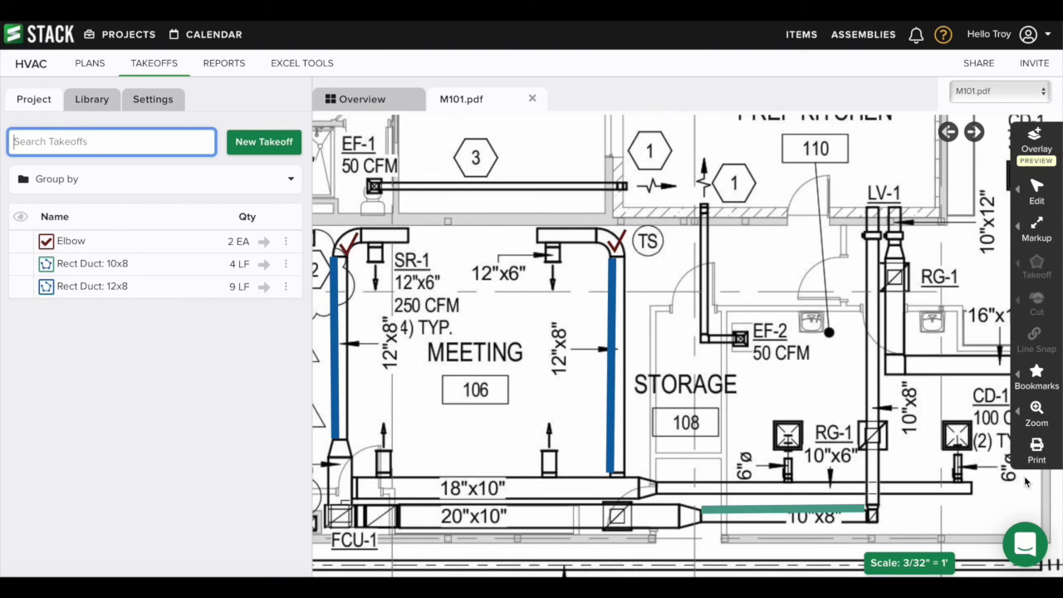
Step: View a new conversation in the STACK support chat and close the chat without sending a message
click(1022, 547)
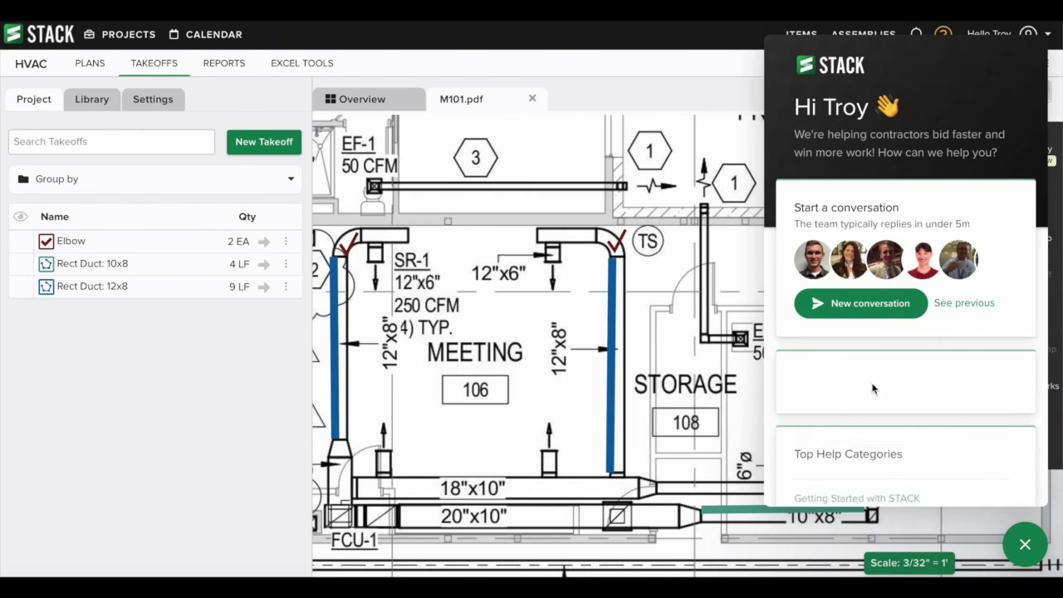
click(864, 306)
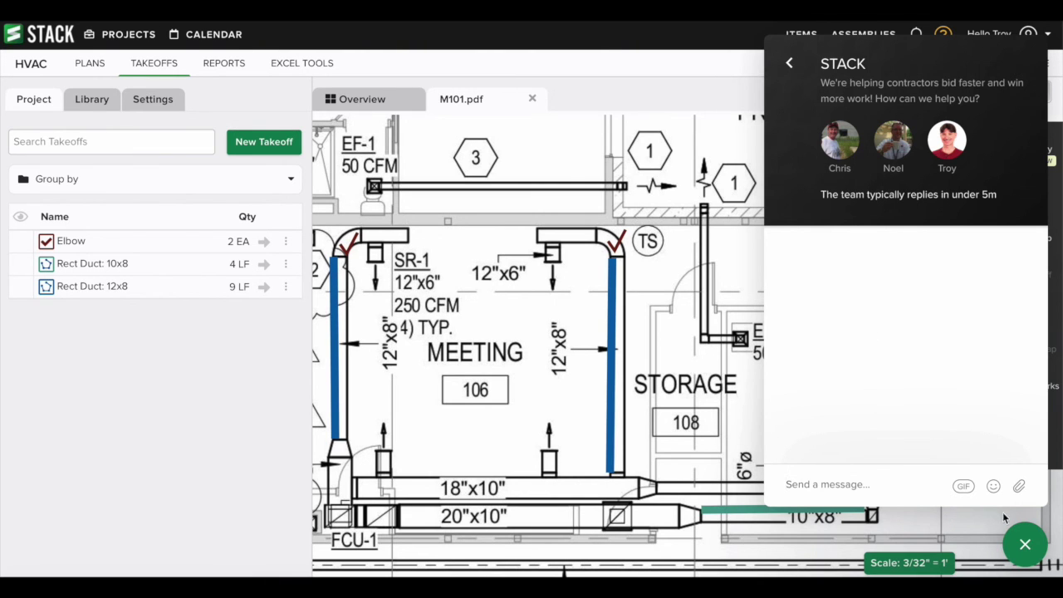
click(1026, 545)
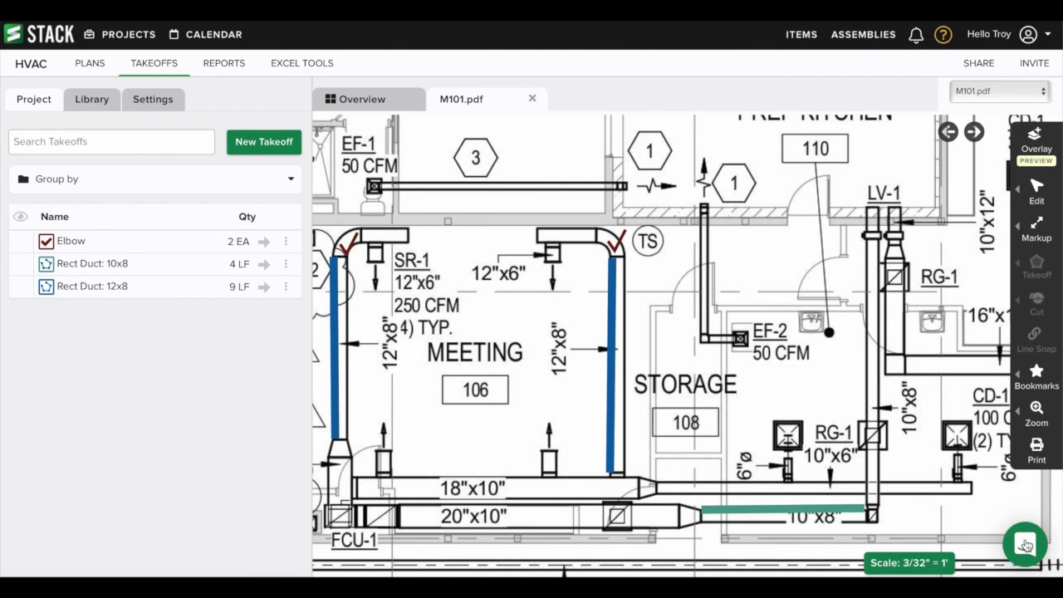